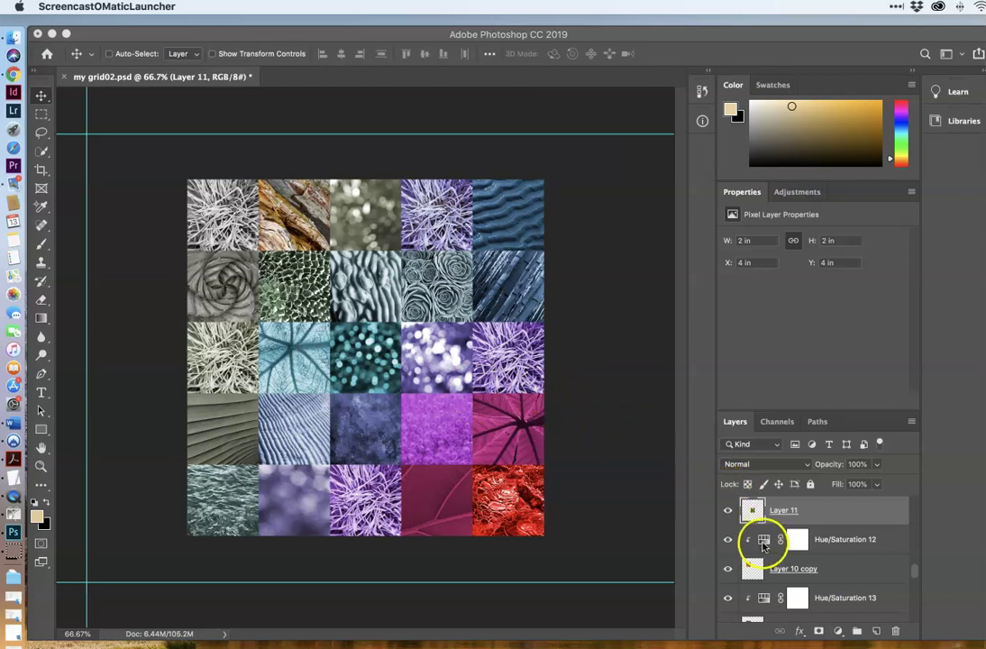
# Bring Photoshop forward and open the File > New document dialog.
pyautogui.scroll(-2, 766, 543)
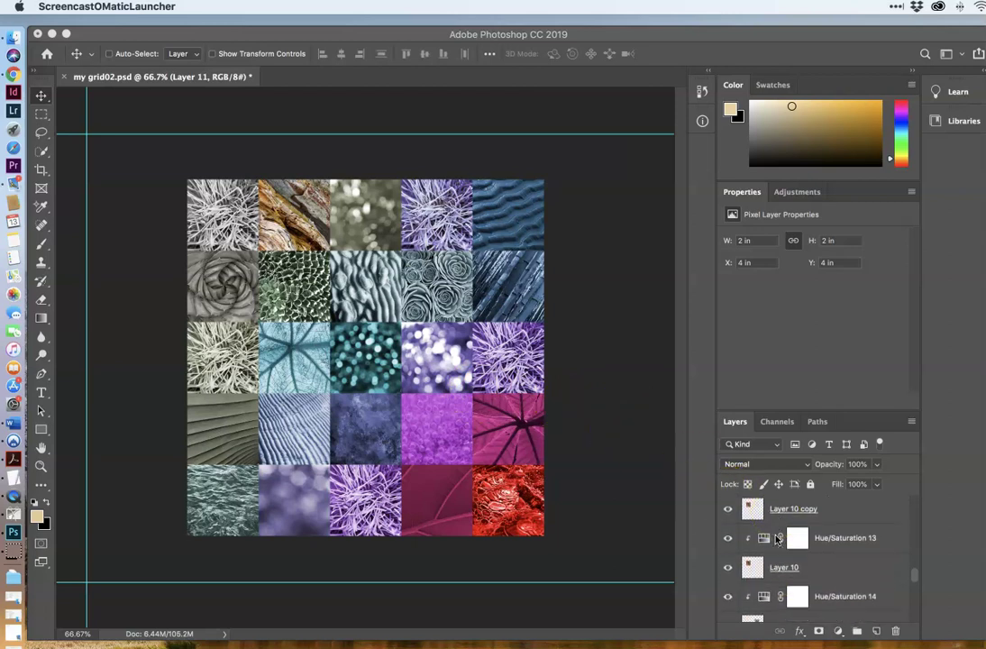
pyautogui.scroll(-5, 776, 539)
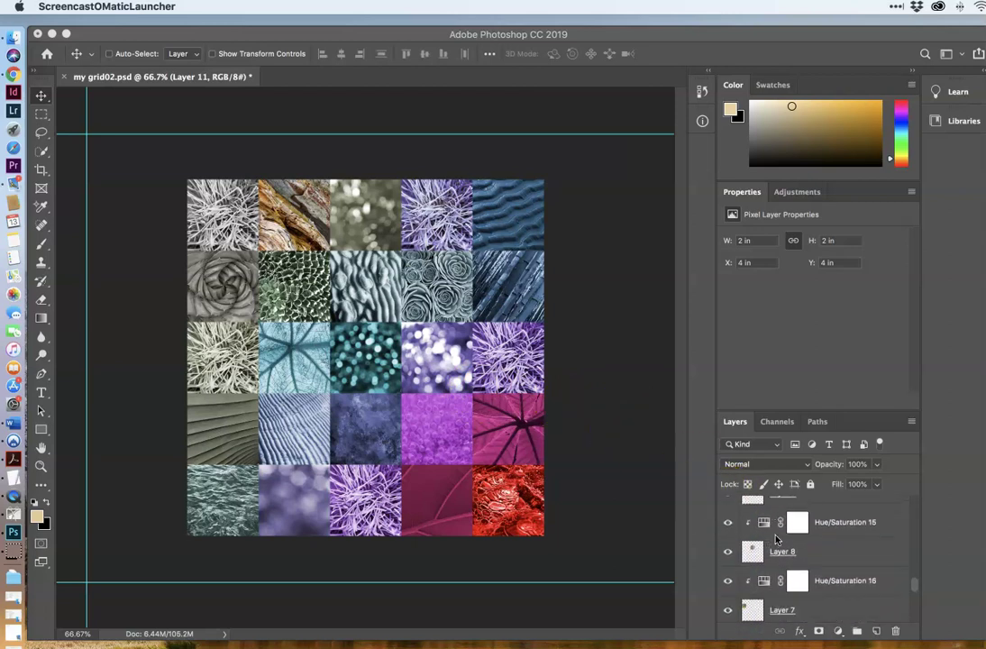
pyautogui.scroll(-5, 776, 539)
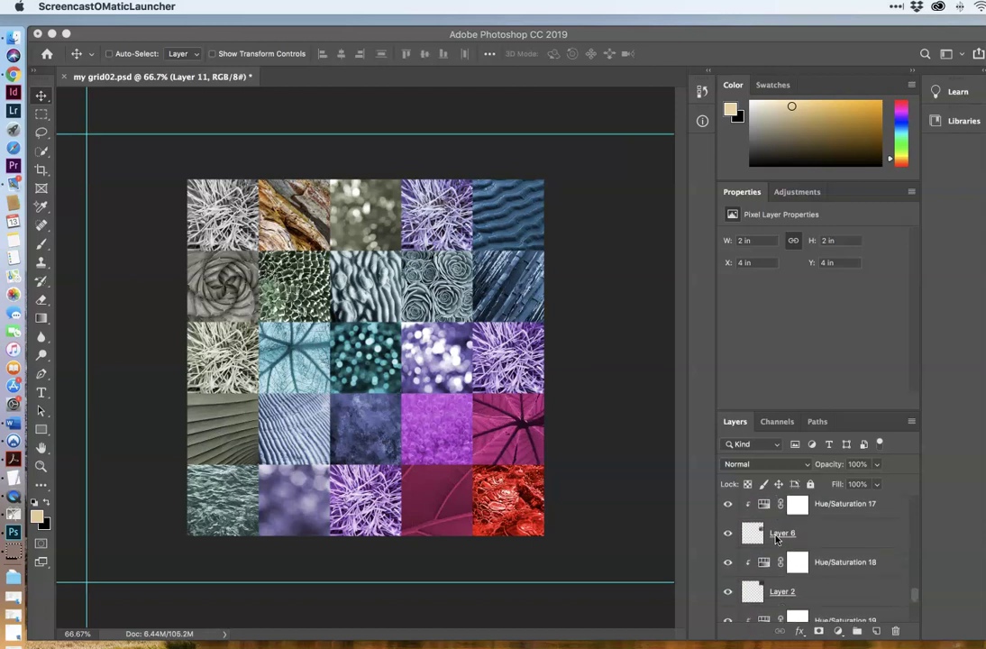
pyautogui.scroll(-6, 776, 539)
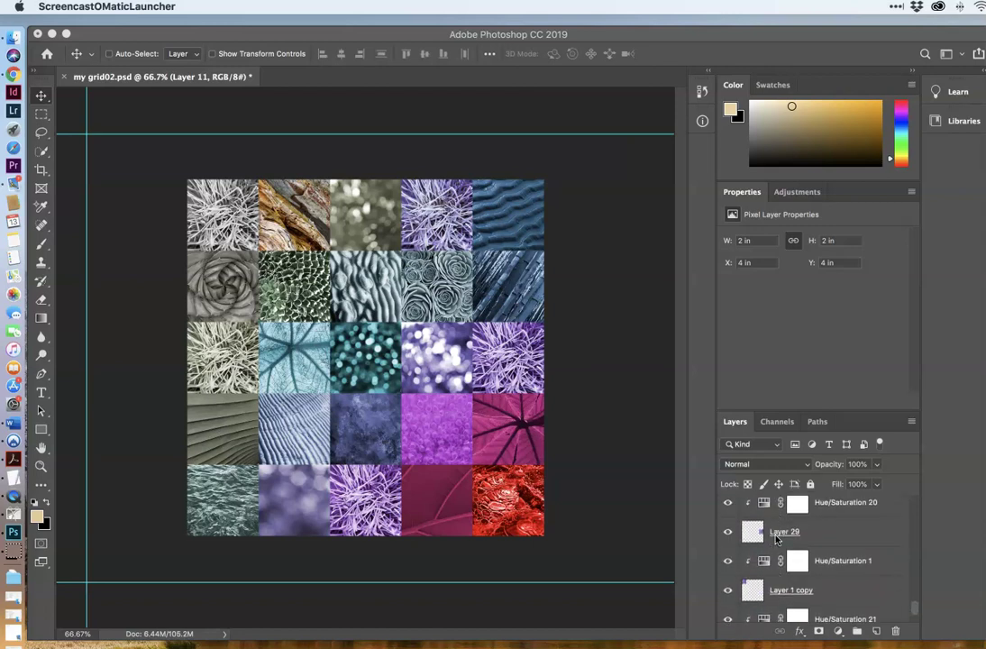
pyautogui.scroll(-4, 776, 539)
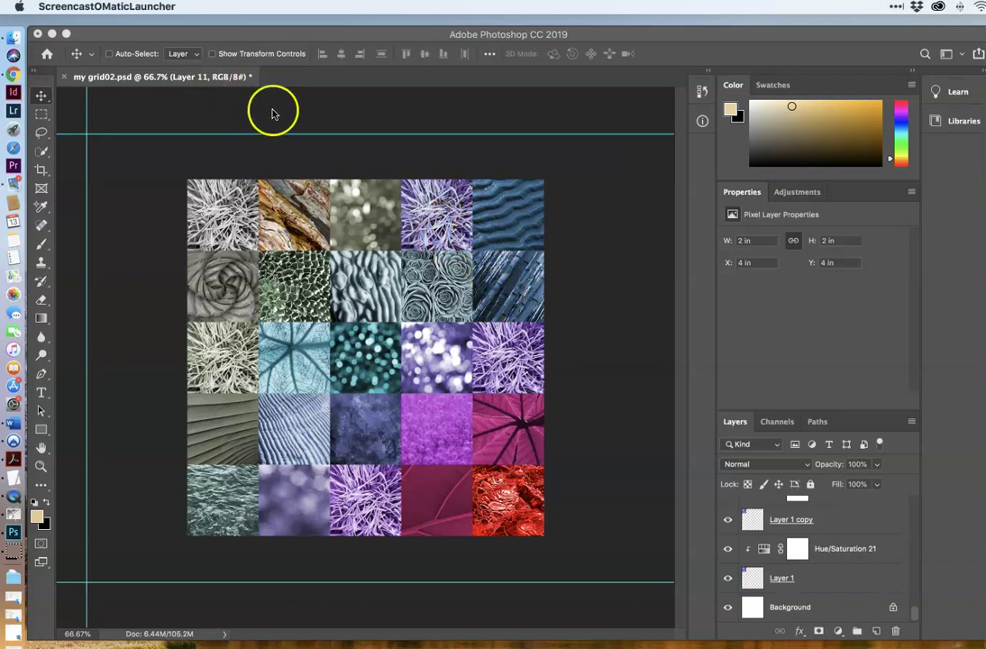
pyautogui.click(289, 36)
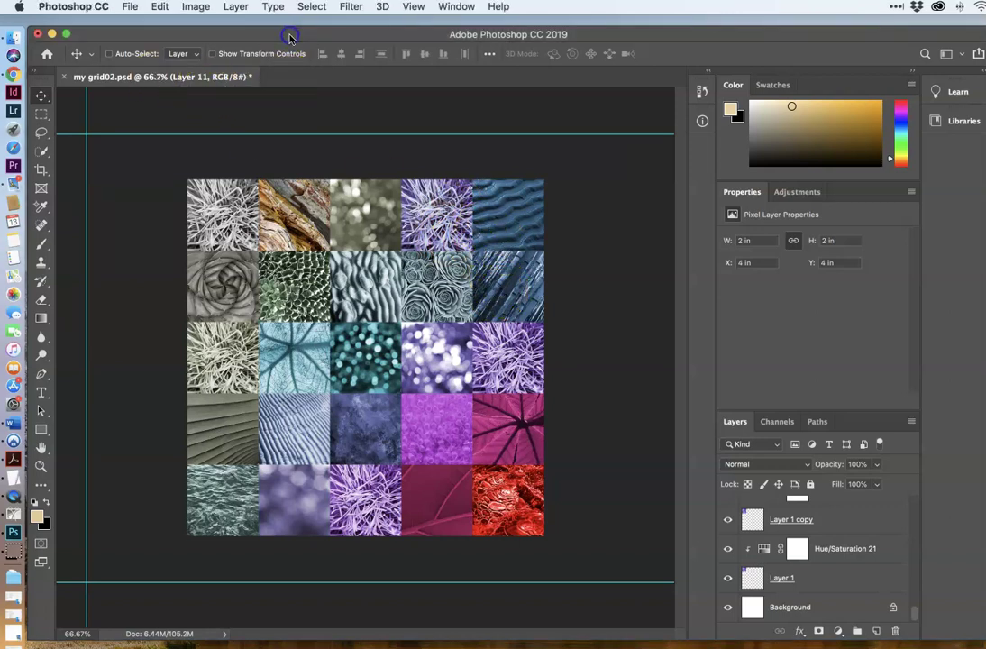
pyautogui.click(129, 7)
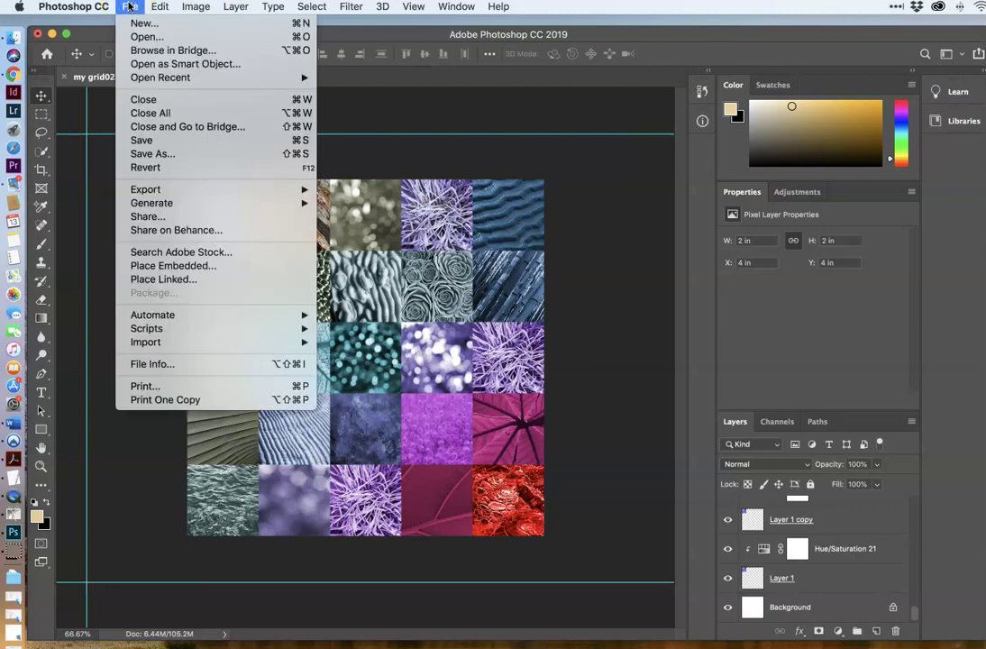
pyautogui.click(144, 23)
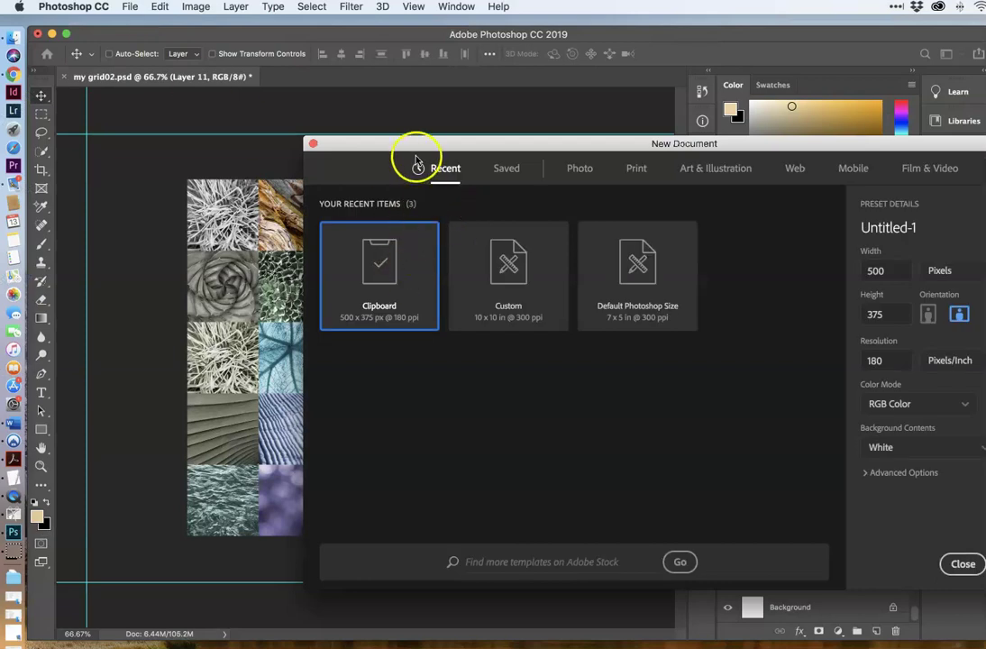
pyautogui.moveTo(416, 147); pyautogui.dragTo(284, 86)
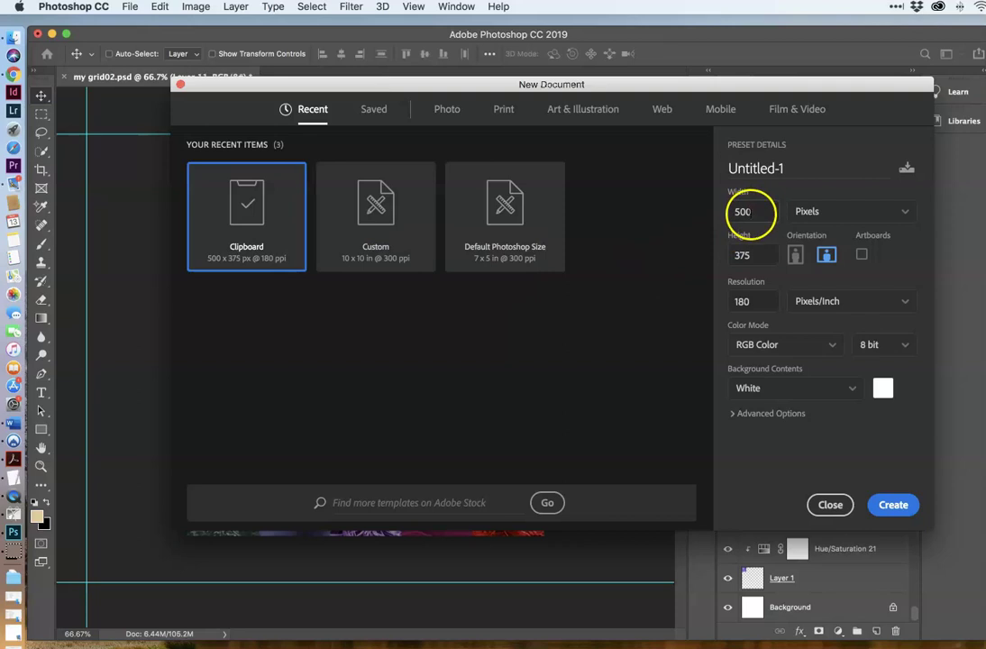
# Set the new document to 10 x 10 inches at 300 ppi and create it.
pyautogui.click(817, 216)
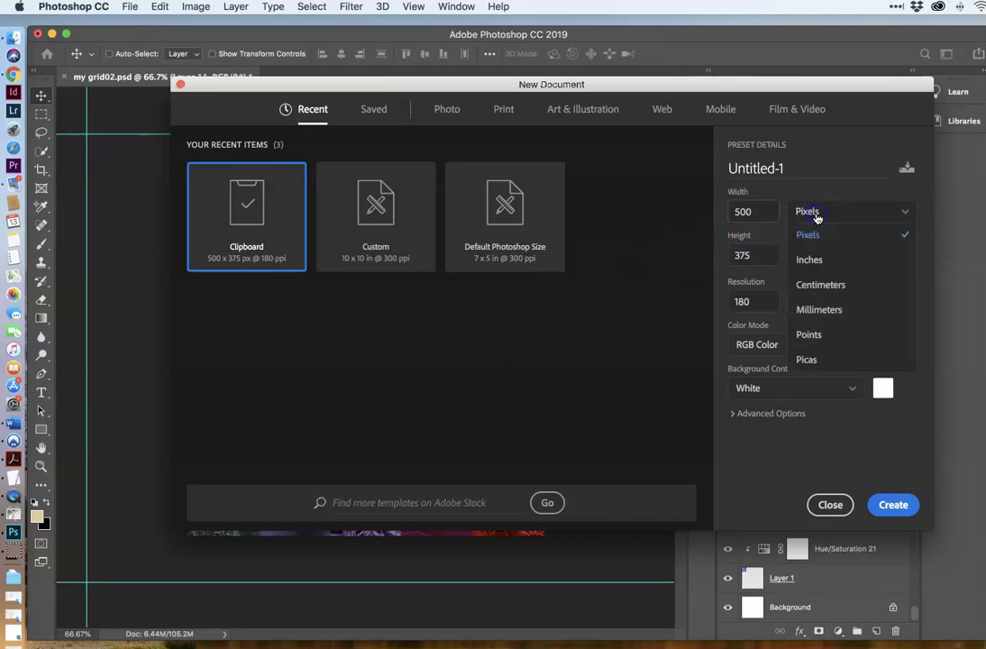
pyautogui.click(808, 259)
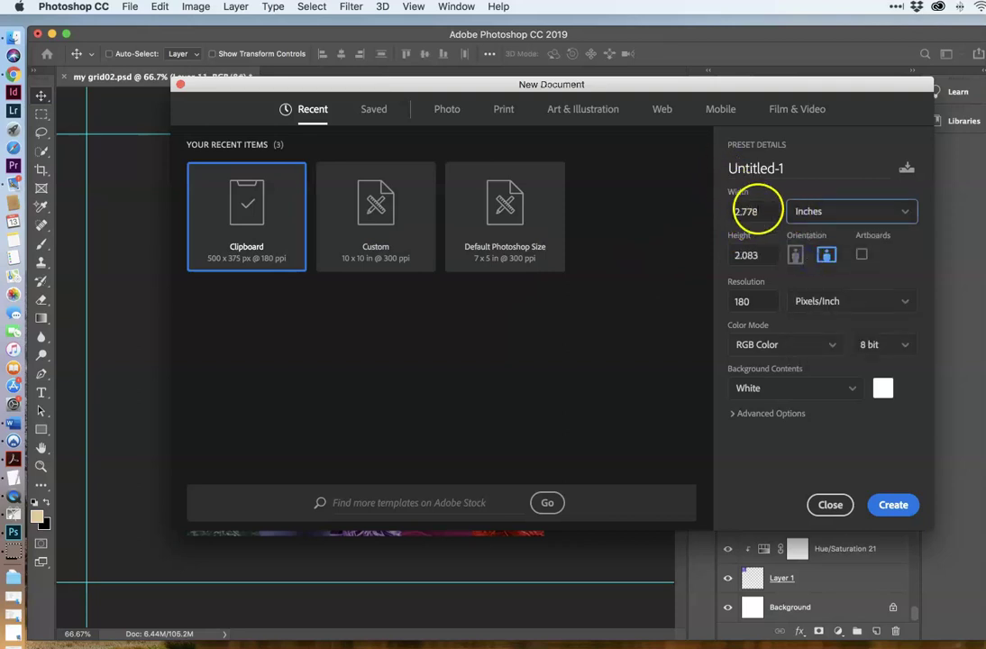
pyautogui.click(764, 211)
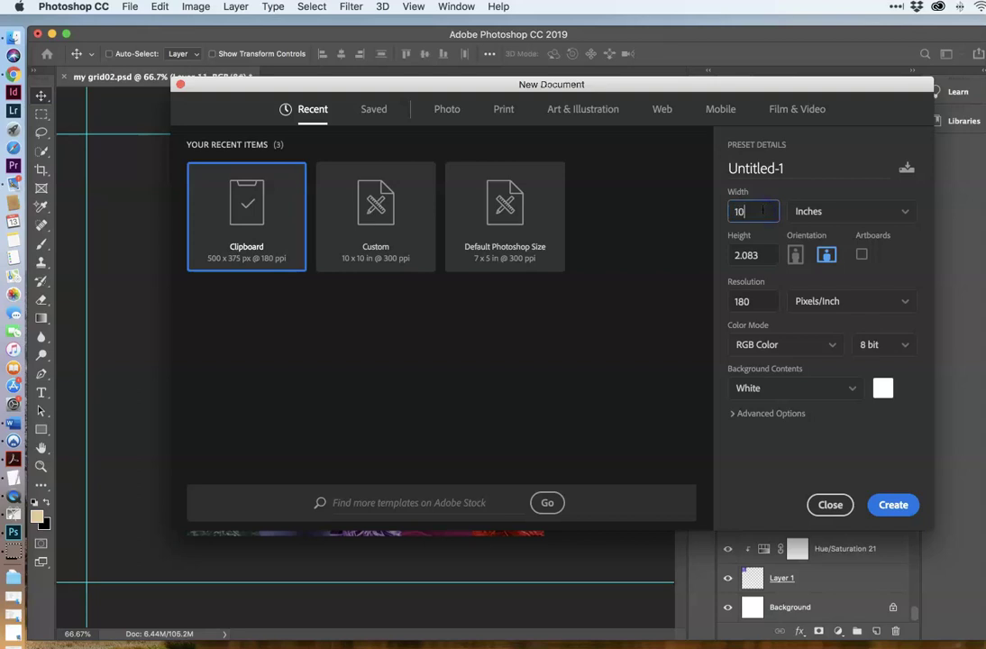
pyautogui.click(760, 254)
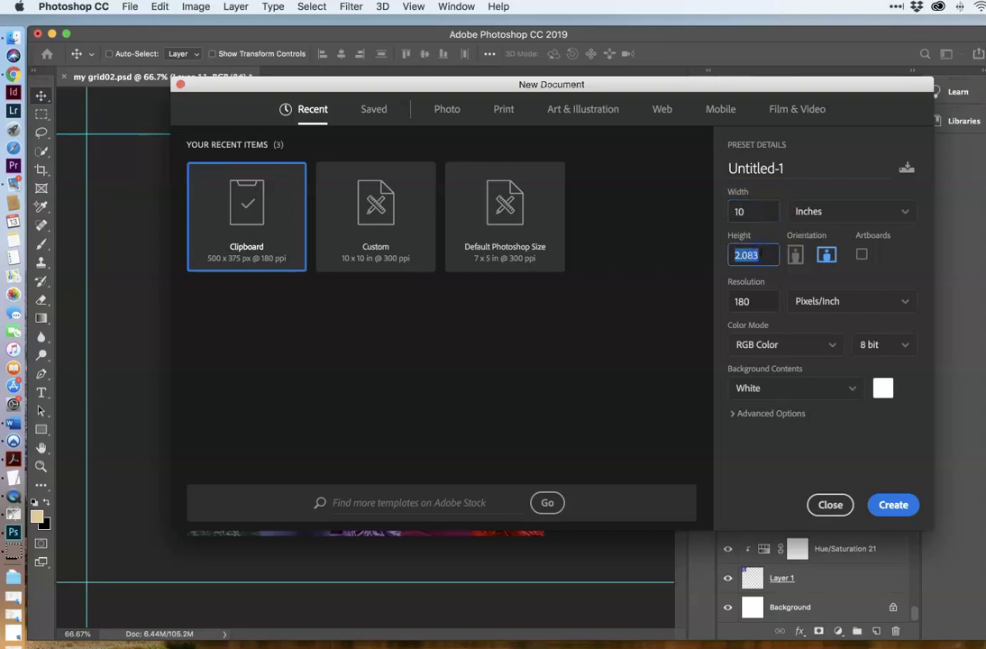
pyautogui.click(768, 301)
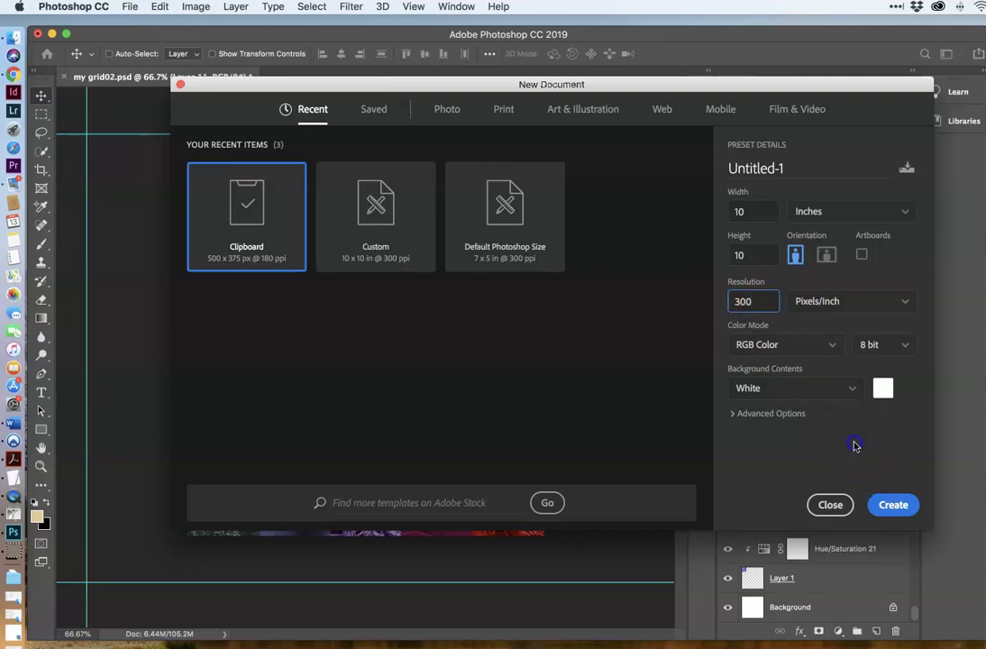
pyautogui.click(893, 504)
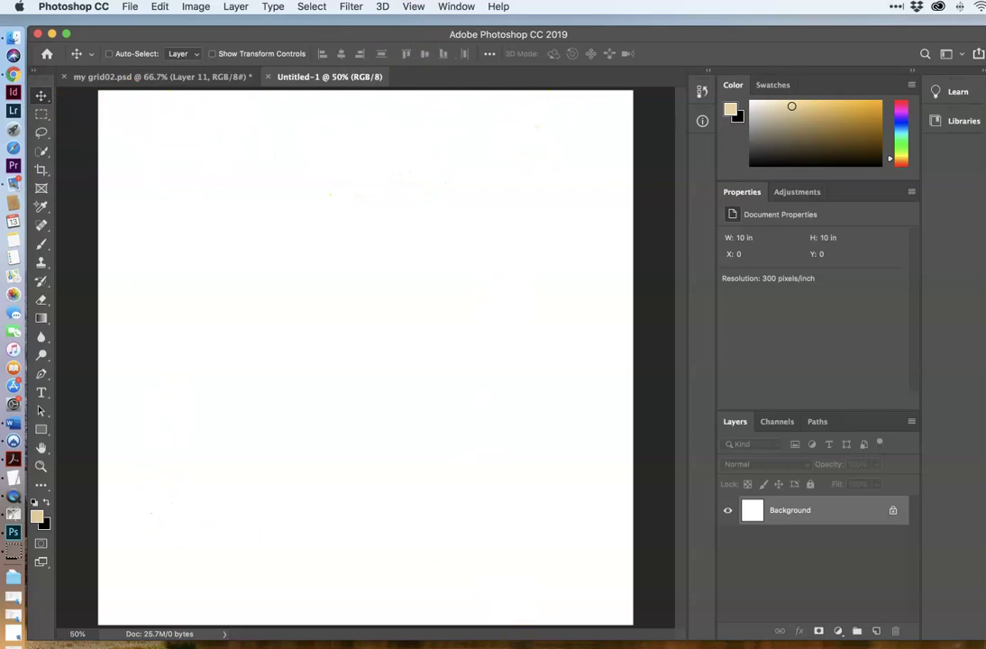
# Zoom the Untitled-1 canvas out from 50% to 33.33% with View > Zoom Out.
pyautogui.click(414, 7)
pyautogui.click(419, 126)
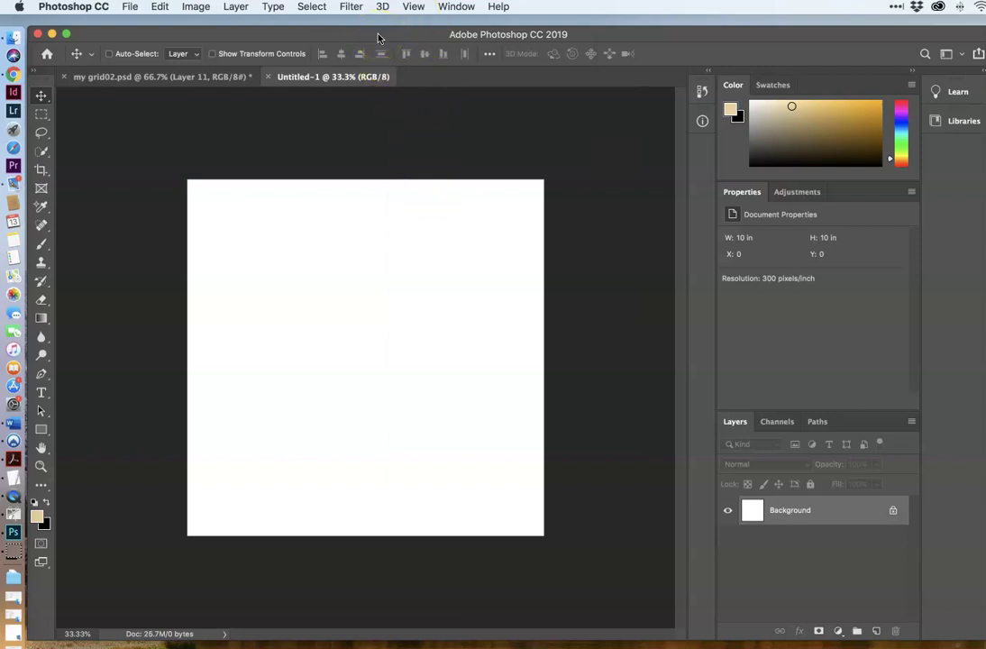
# Start Save As and pick the Desktop as the save location in the expanded browser.
pyautogui.click(131, 8)
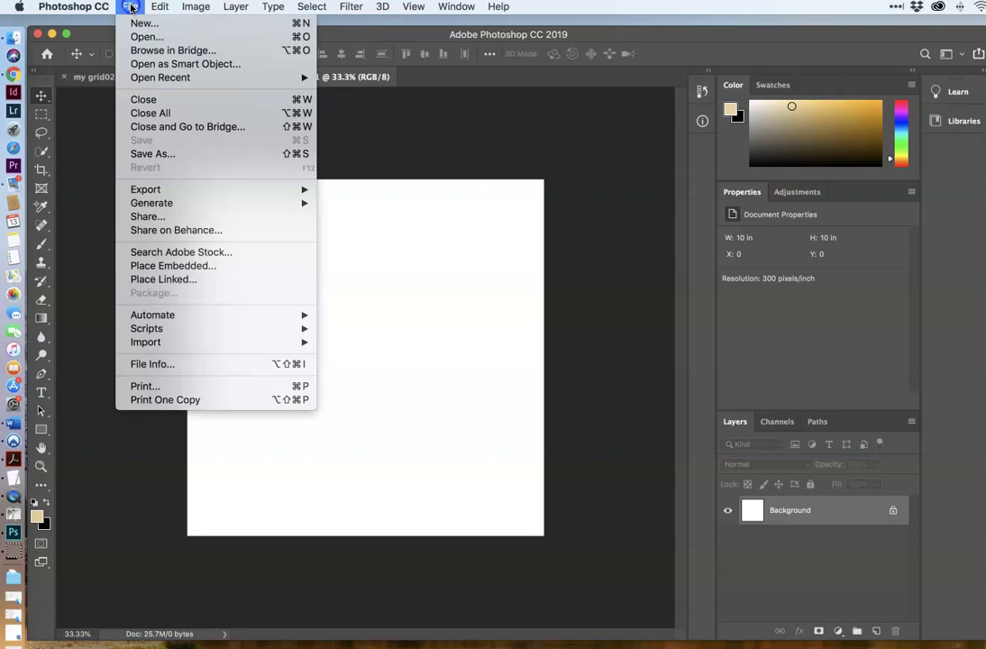
pyautogui.click(174, 155)
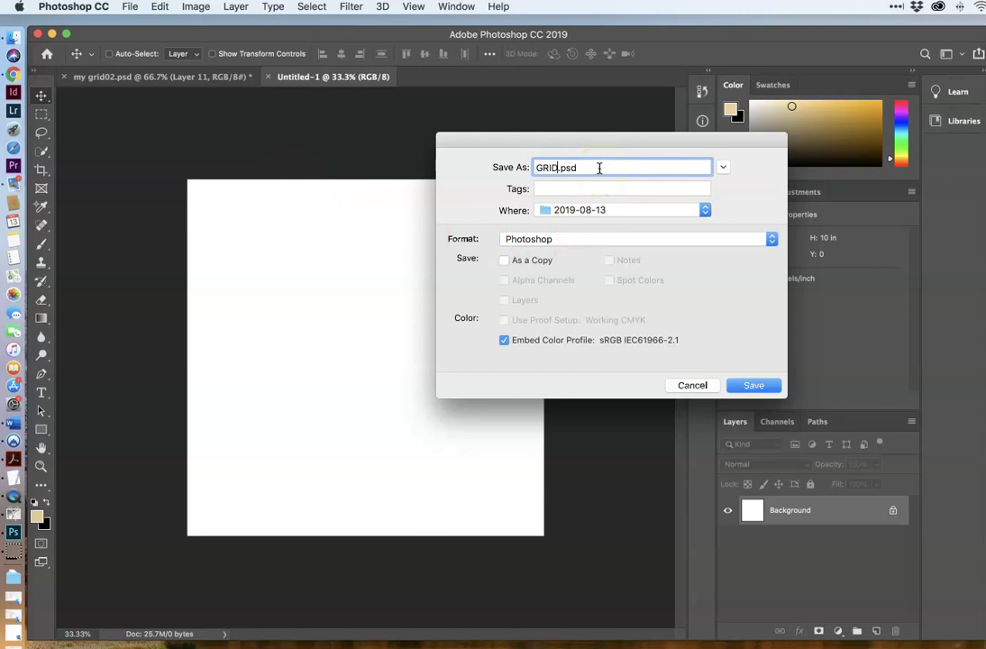
pyautogui.click(598, 210)
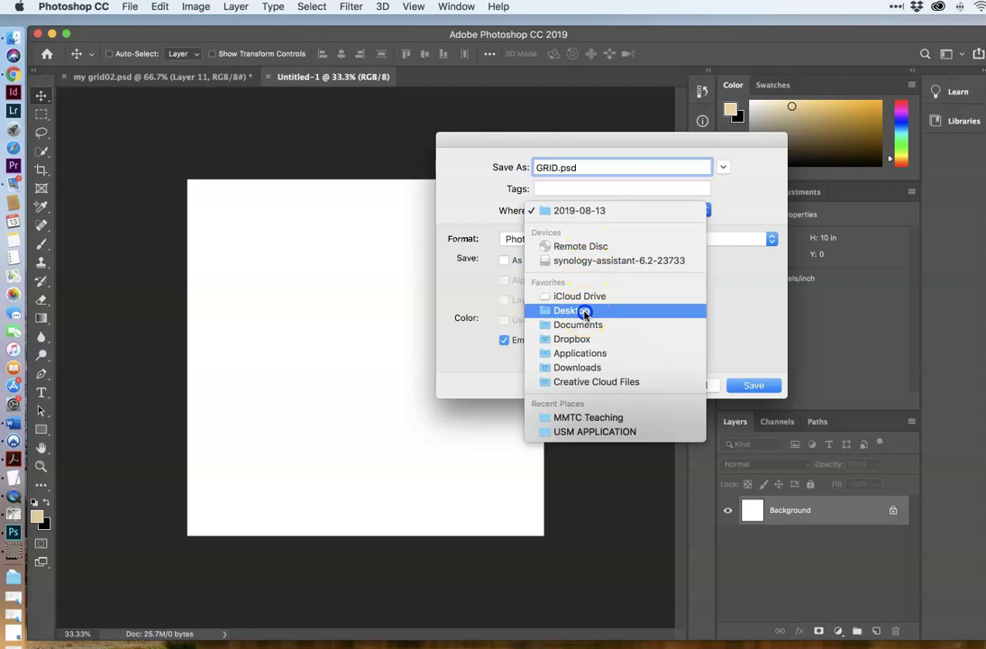
pyautogui.click(584, 311)
pyautogui.click(584, 209)
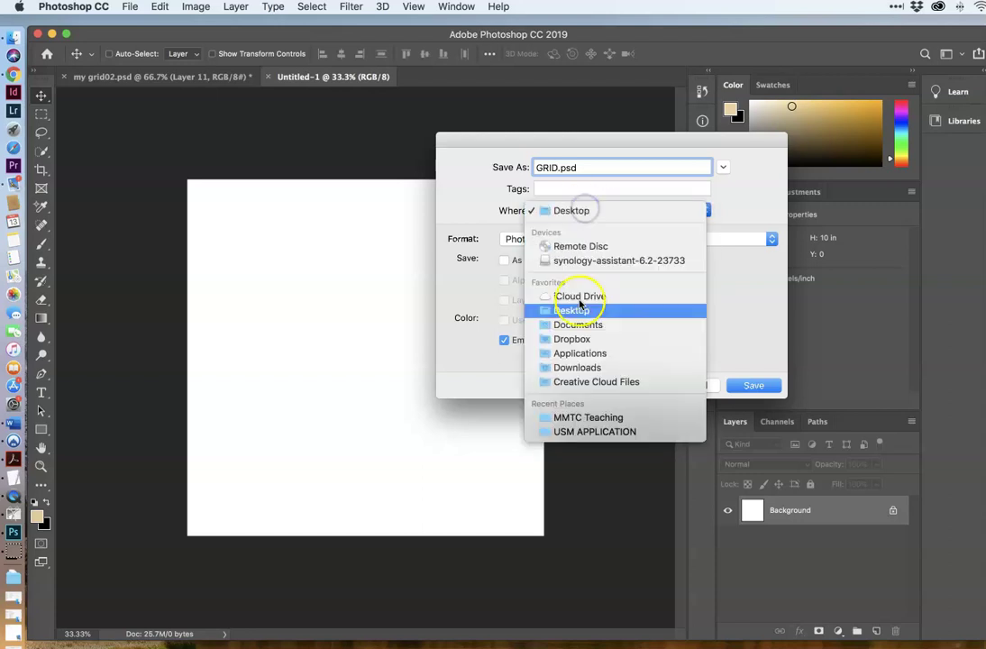
pyautogui.click(731, 187)
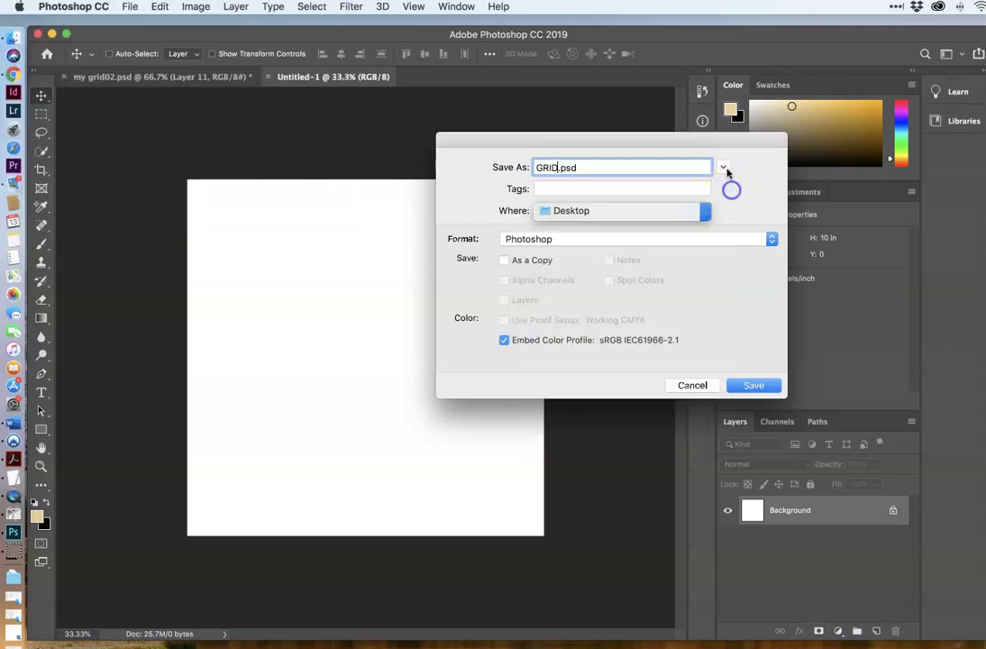
pyautogui.click(723, 166)
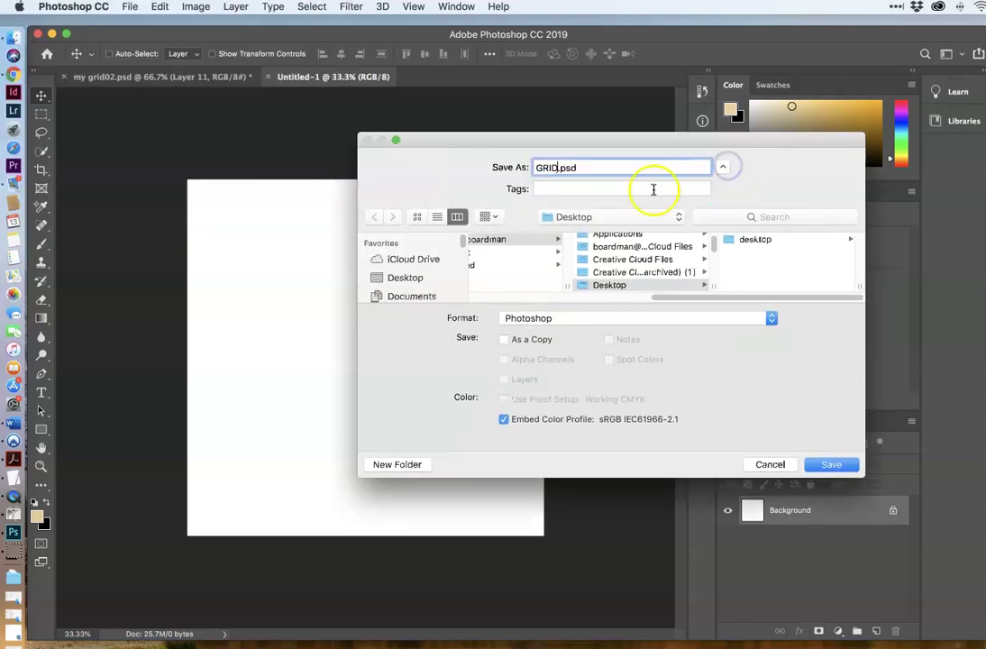
pyautogui.click(405, 277)
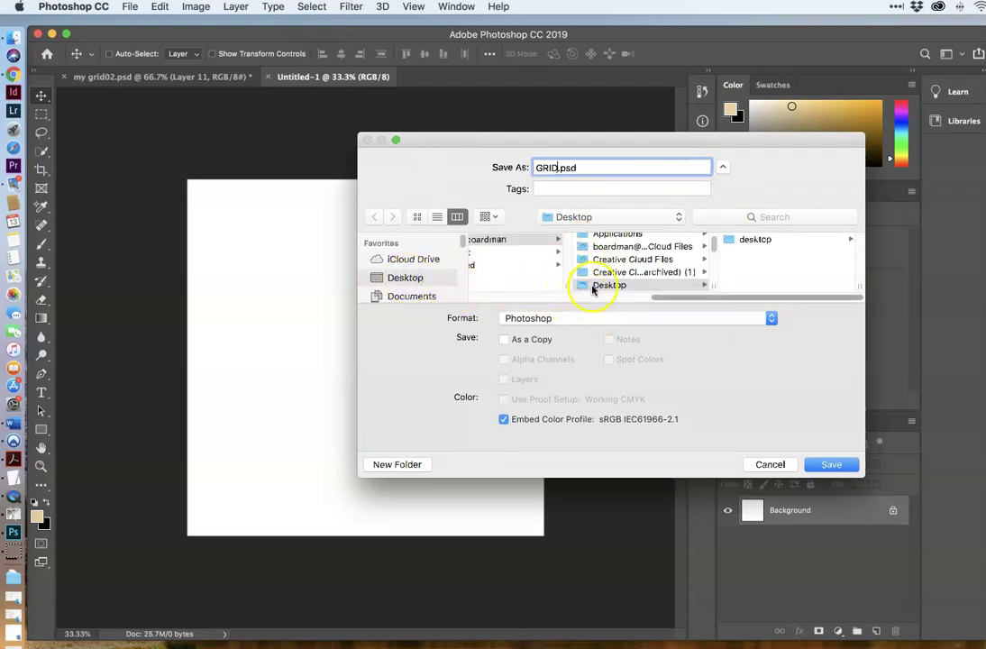
# Go into the photo project's GRID folder and save the document as GRID.psd.
pyautogui.scroll(-1, 609, 276)
pyautogui.scroll(-3, 610, 277)
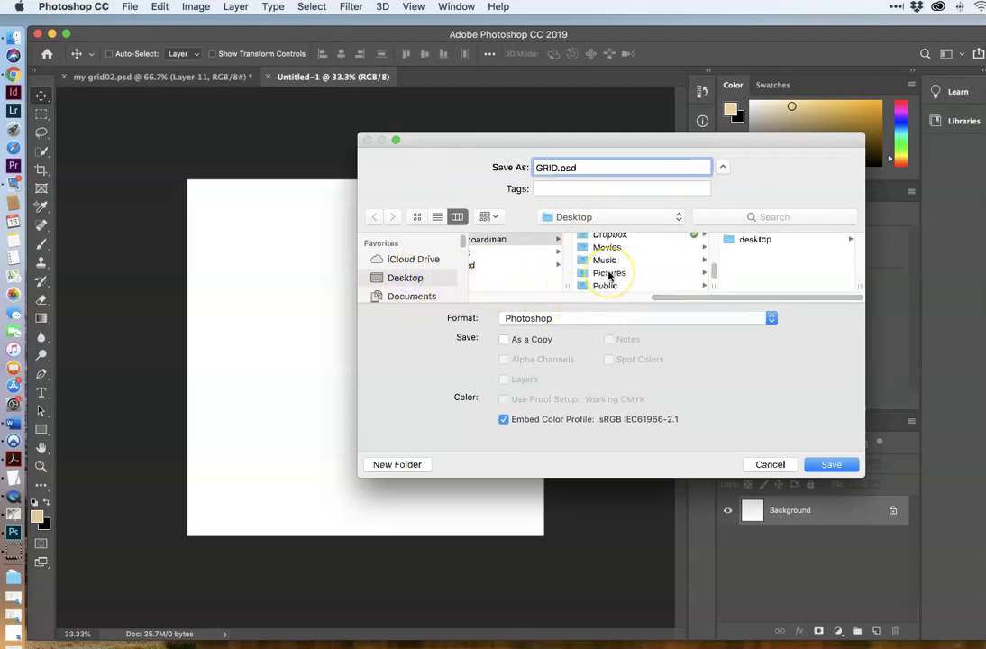
pyautogui.scroll(5, 609, 275)
pyautogui.scroll(-1, 609, 277)
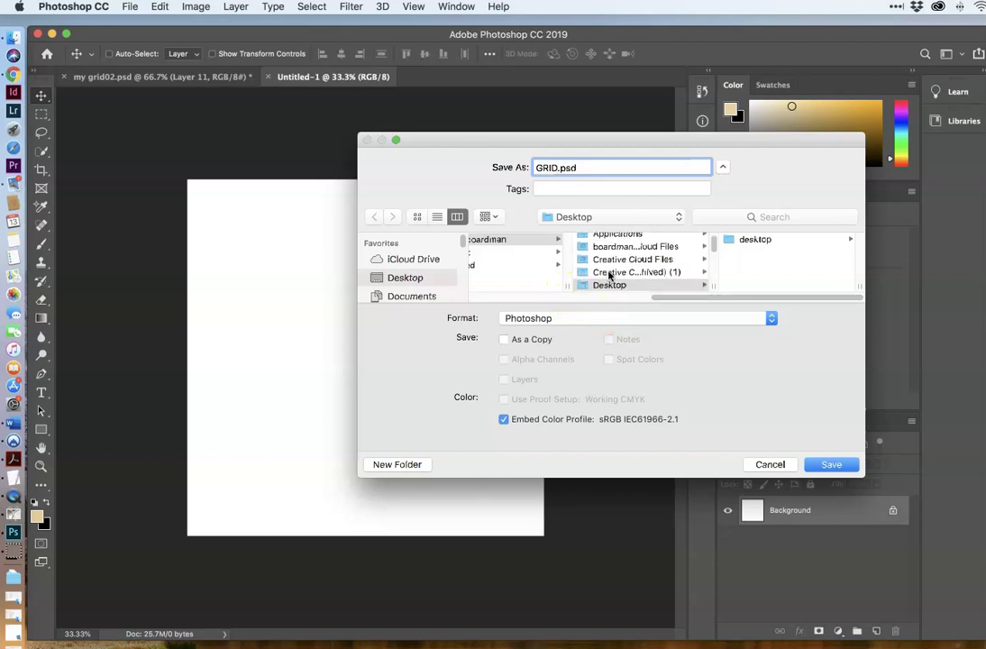
pyautogui.click(753, 241)
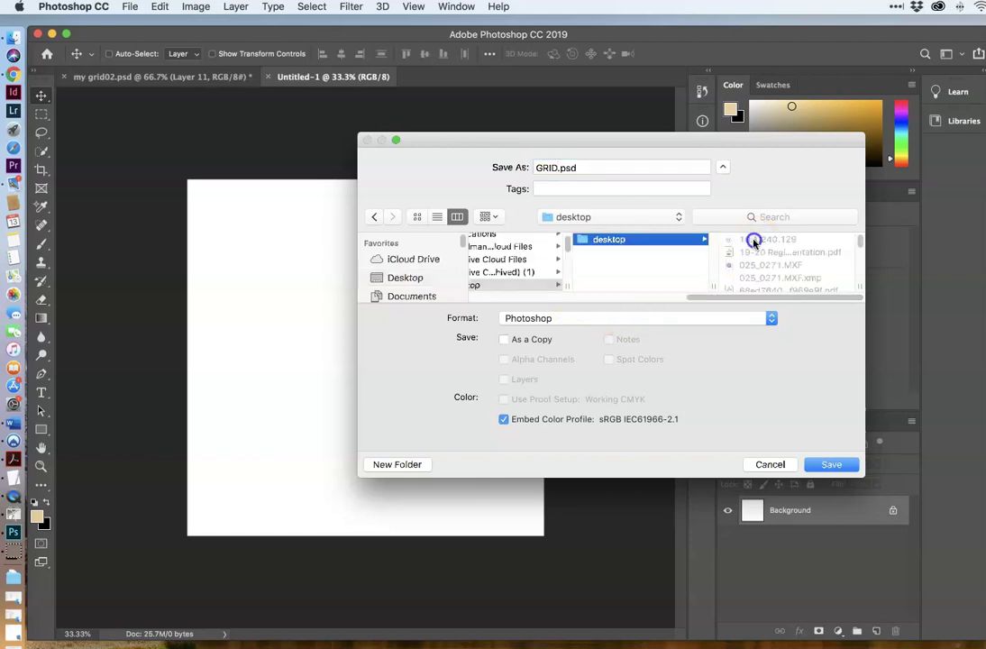
pyautogui.scroll(-5, 730, 264)
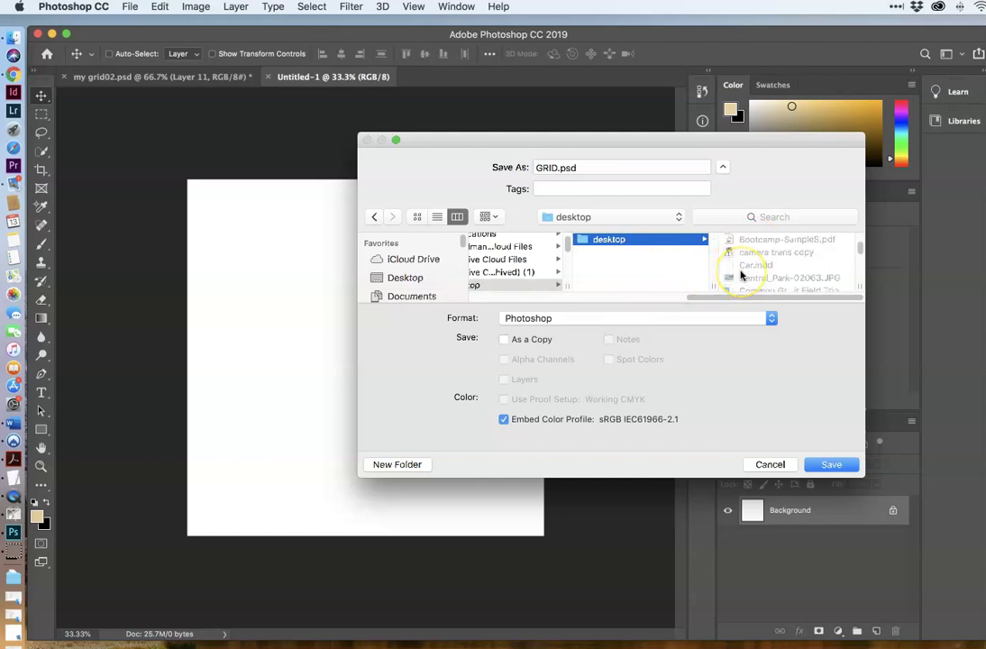
pyautogui.scroll(-4, 741, 275)
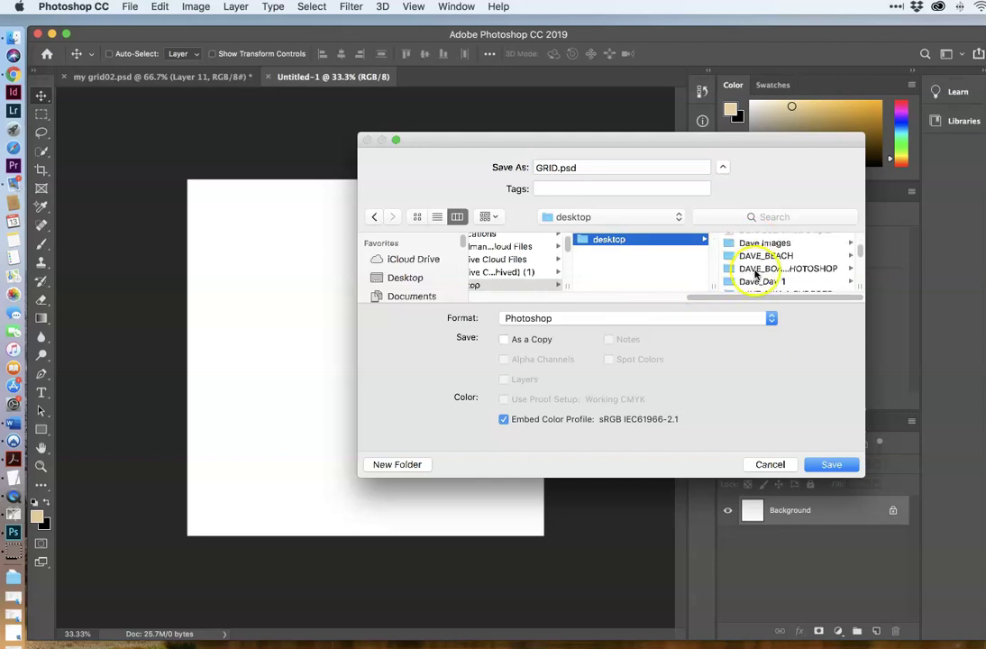
pyautogui.click(756, 269)
pyautogui.click(748, 240)
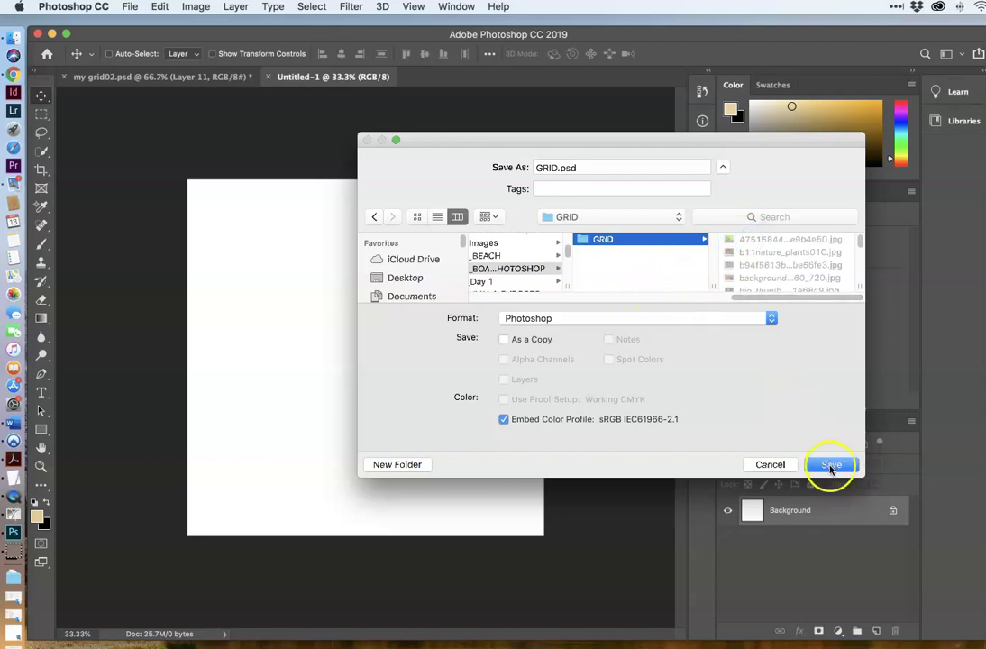
pyautogui.click(831, 464)
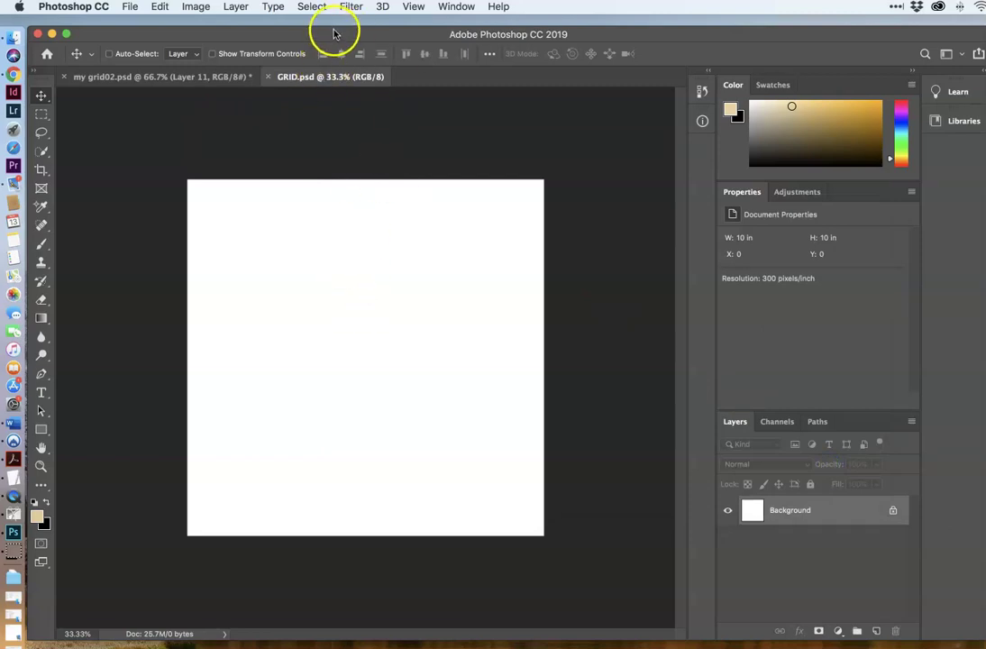
# Expand desktop, the photo project and GRID folders in Finder, then open b11nature_plants010.jpg in Preview.
pyautogui.moveTo(334, 33); pyautogui.dragTo(389, 285)
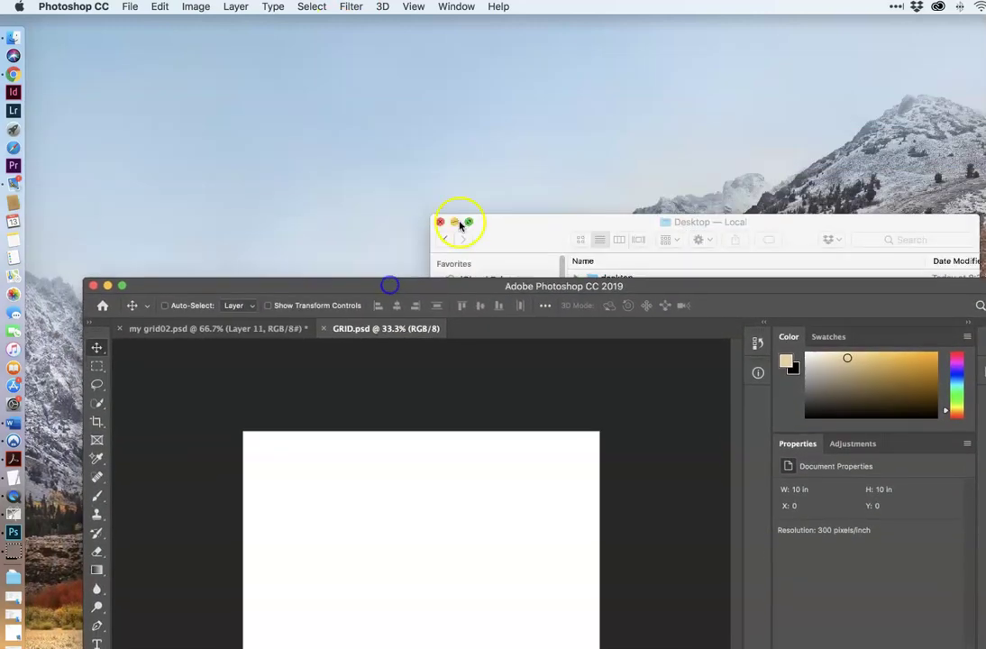
pyautogui.click(507, 234)
pyautogui.moveTo(506, 234); pyautogui.dragTo(262, 83)
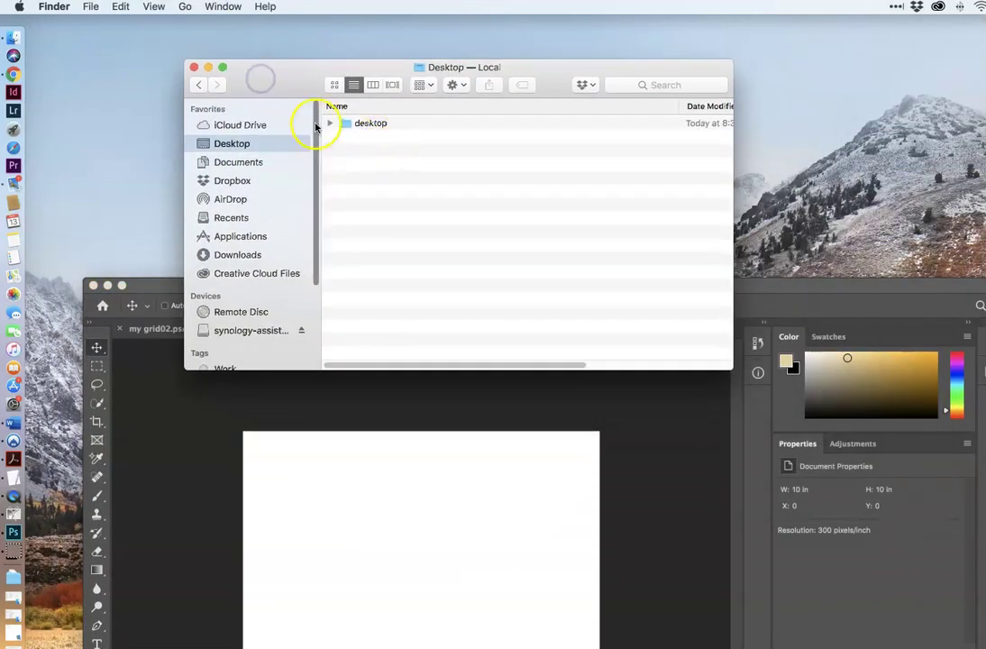
pyautogui.click(330, 125)
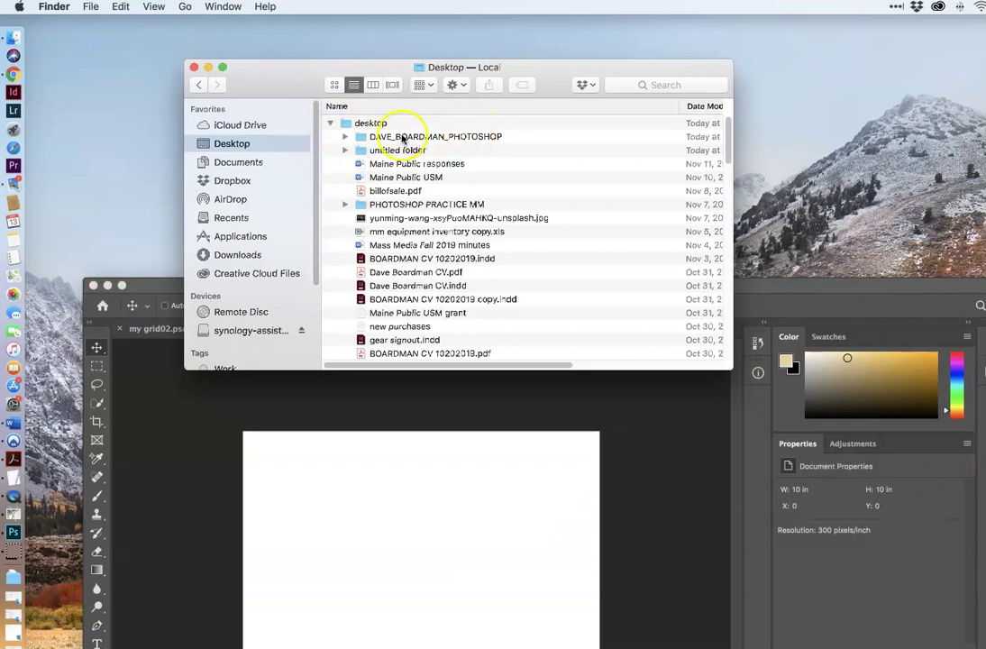
pyautogui.click(345, 137)
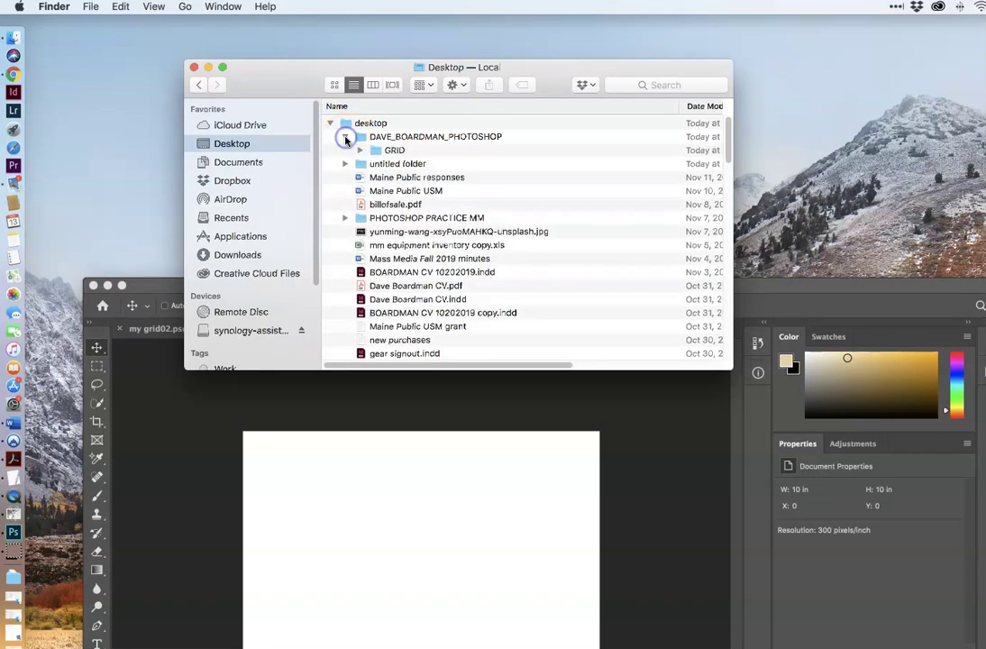
pyautogui.click(361, 150)
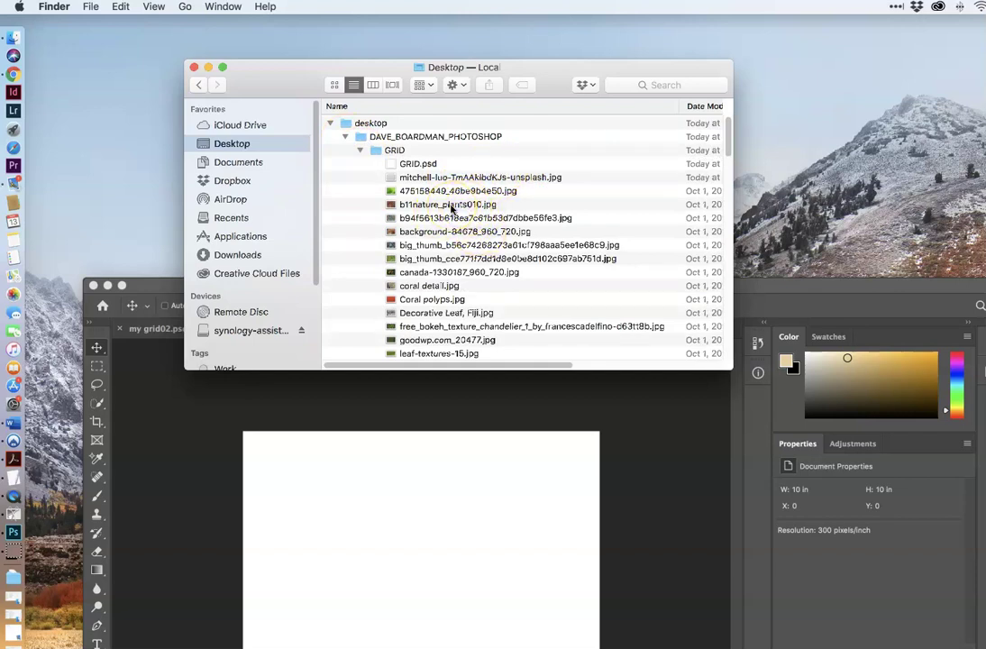
pyautogui.doubleClick(450, 205)
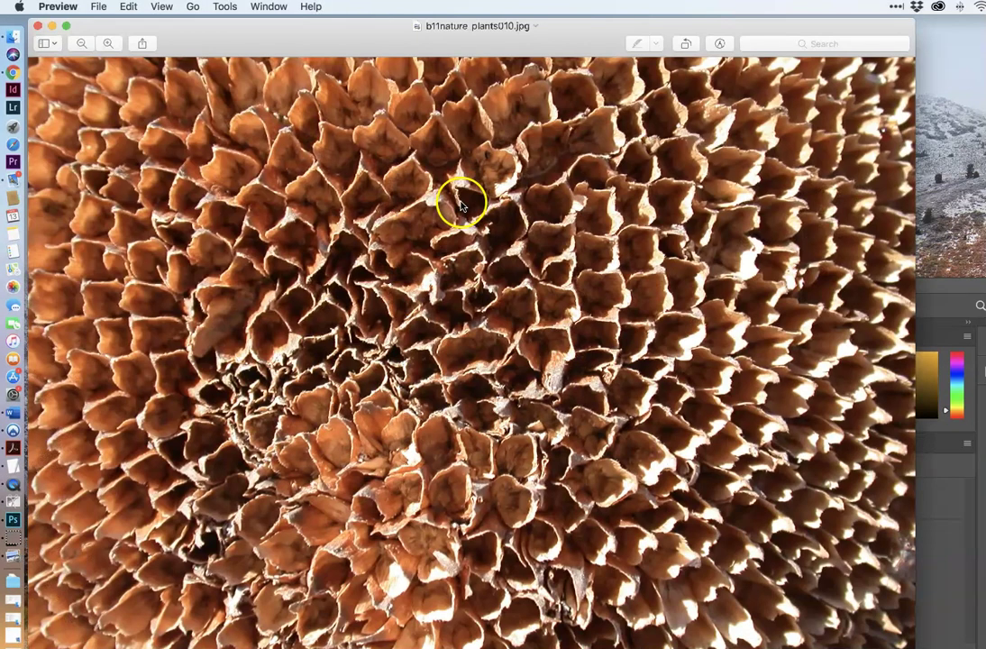
# Close the b11nature_plants010.jpg Preview window.
pyautogui.click(38, 27)
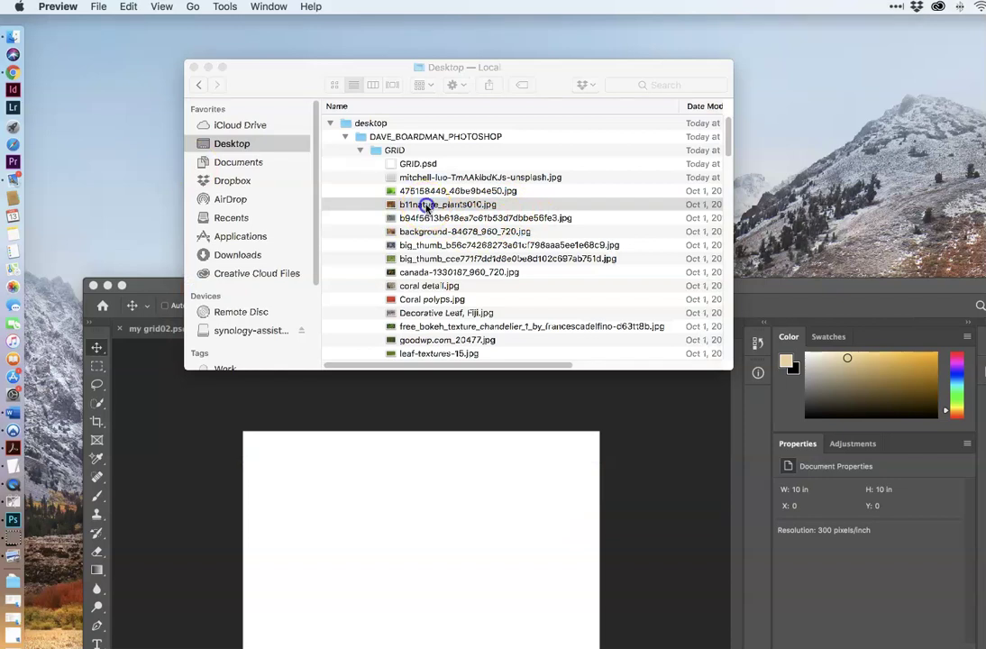
# Open b11nature_plants010.jpg in Photoshop and close my grid02.psd with Don't Save.
pyautogui.moveTo(427, 206); pyautogui.dragTo(16, 523)
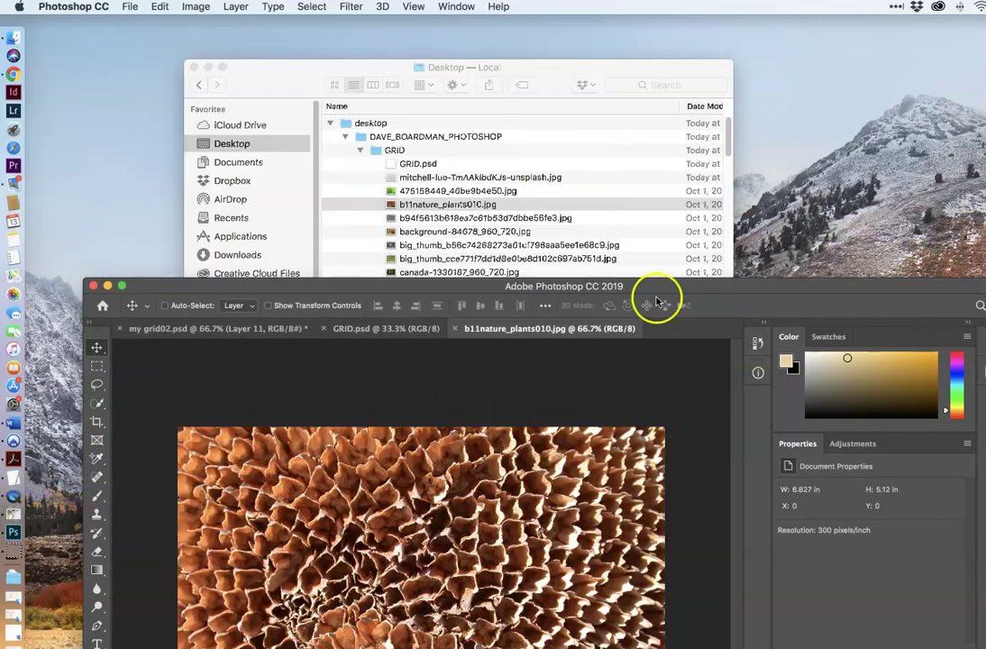
pyautogui.moveTo(672, 288); pyautogui.dragTo(642, 37)
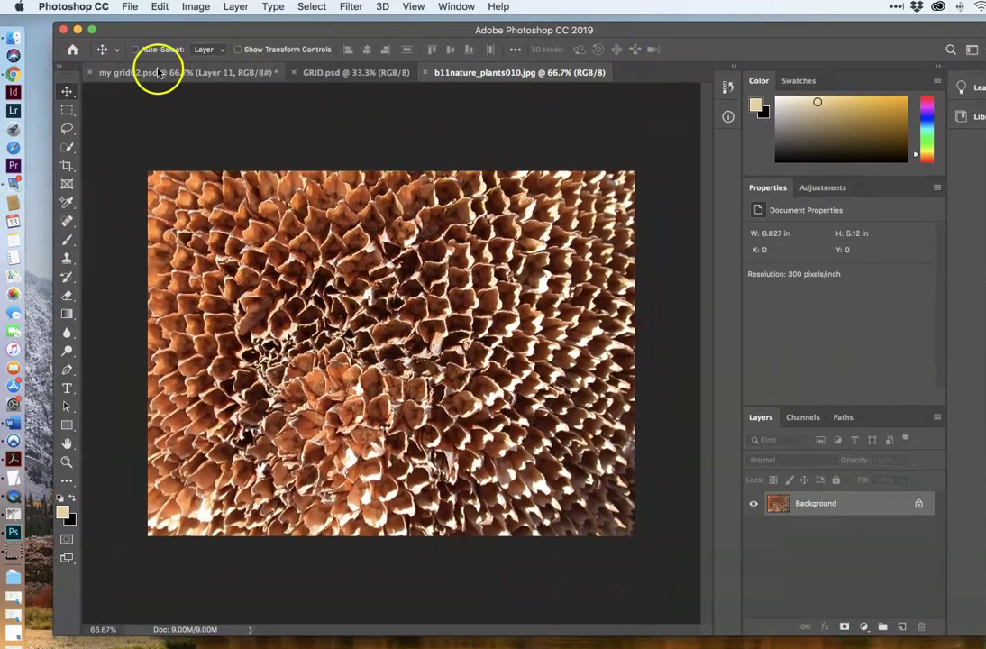
pyautogui.click(89, 73)
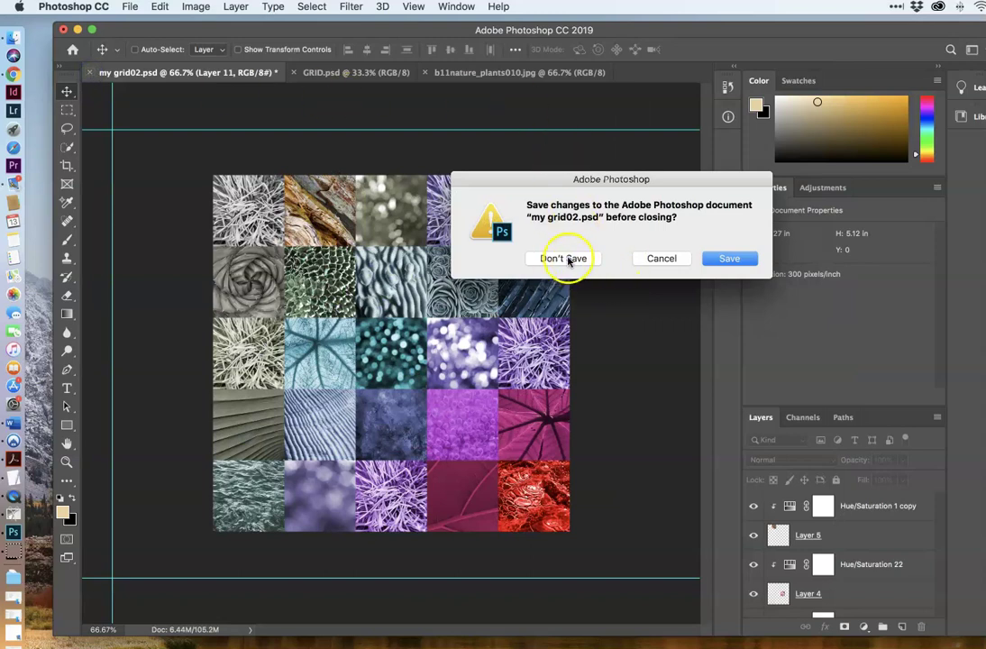
pyautogui.click(729, 259)
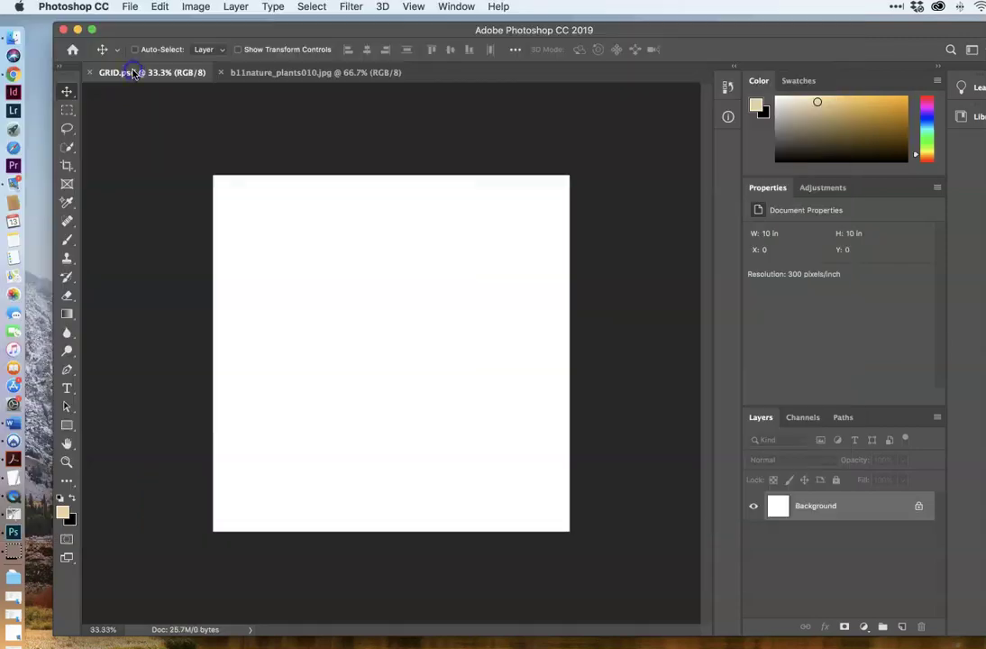
# On the plant photo, set the Crop tool to W x H x Resolution and start New Crop Preset.
pyautogui.click(332, 71)
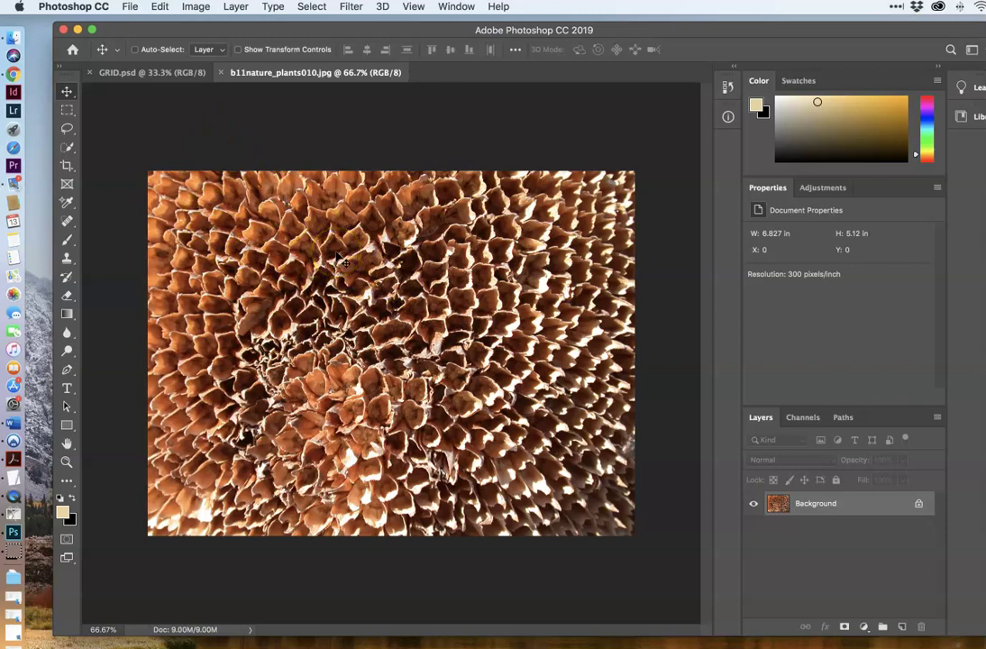
pyautogui.click(67, 167)
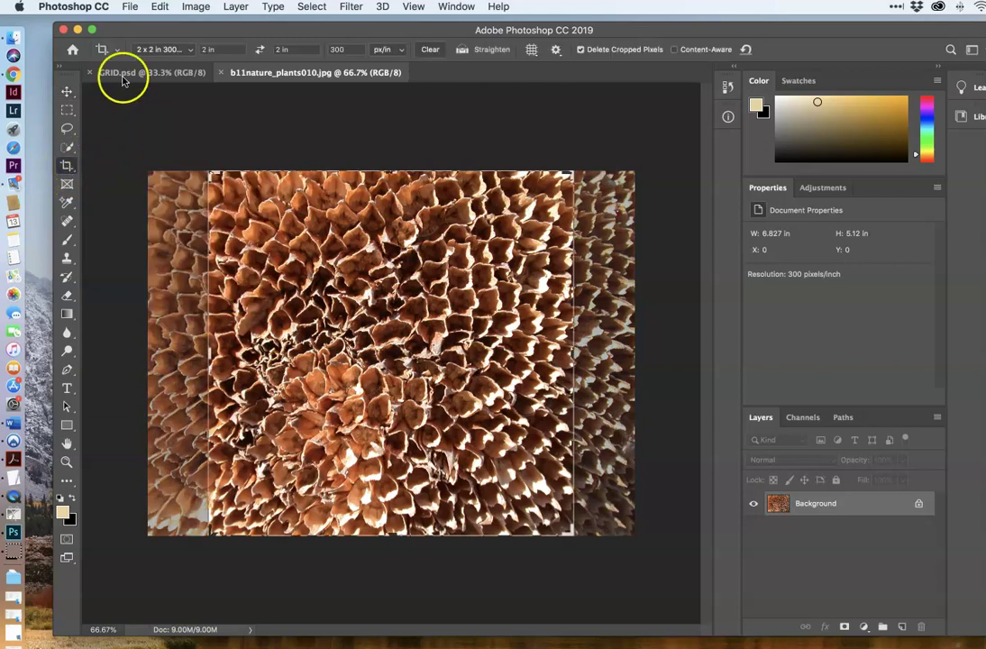
pyautogui.click(191, 48)
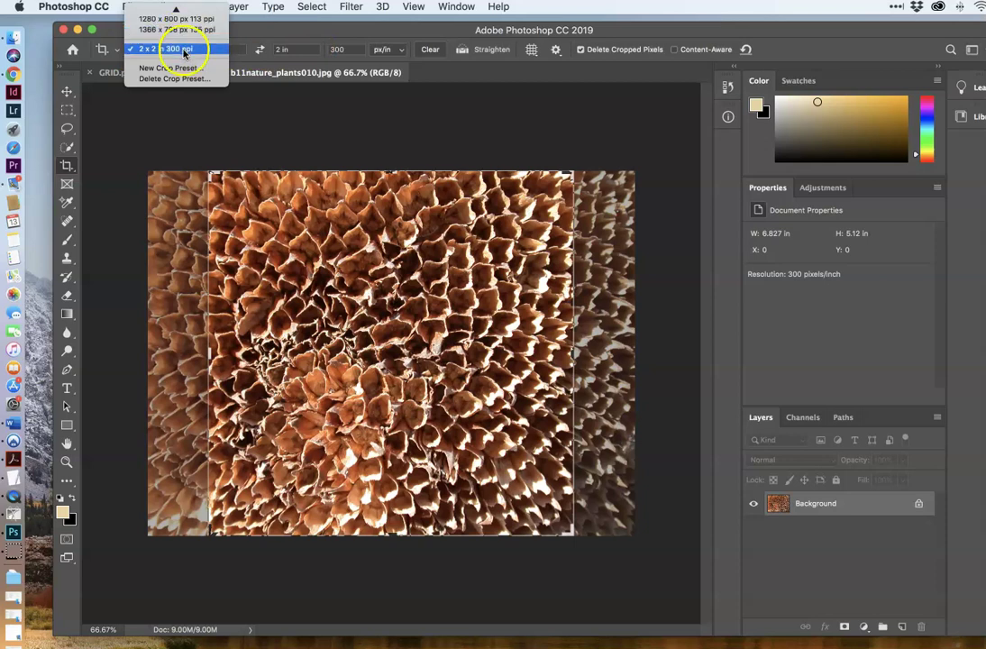
pyautogui.moveTo(177, 11)
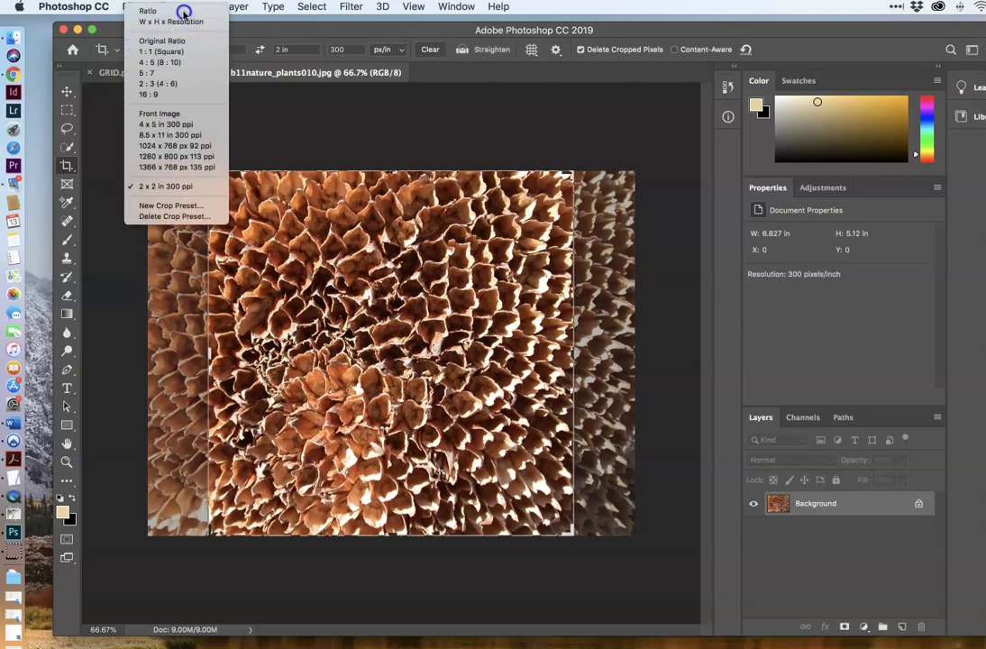
pyautogui.click(183, 10)
pyautogui.click(191, 49)
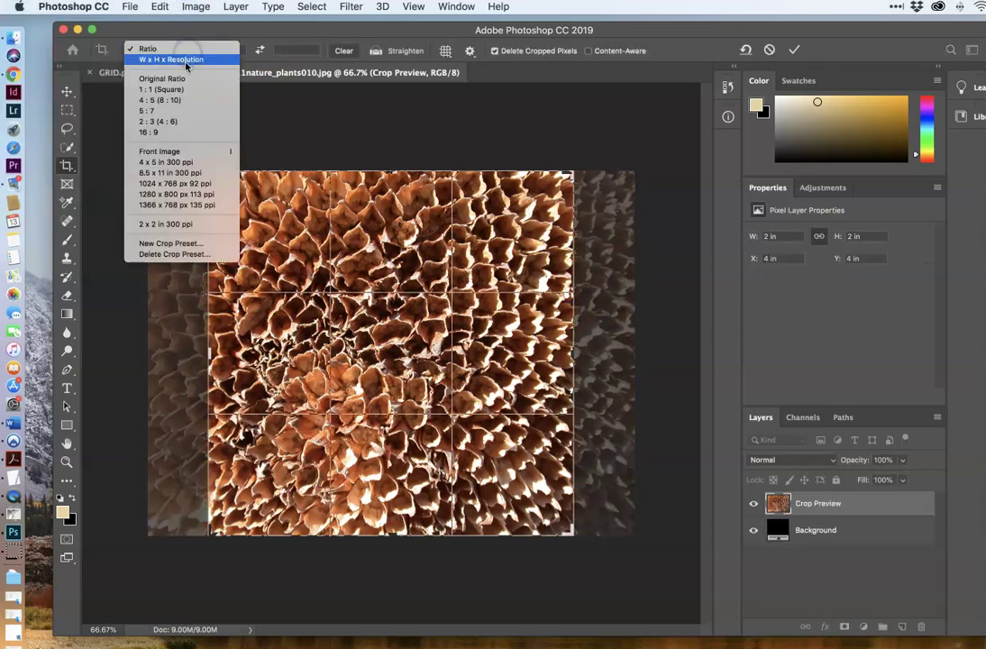
pyautogui.click(185, 64)
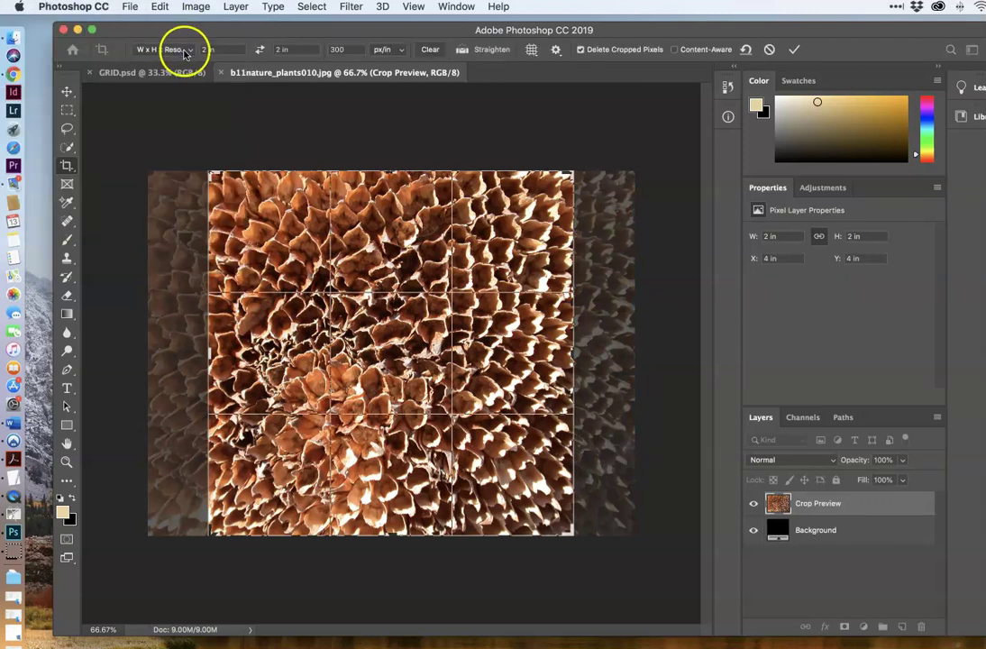
pyautogui.click(185, 52)
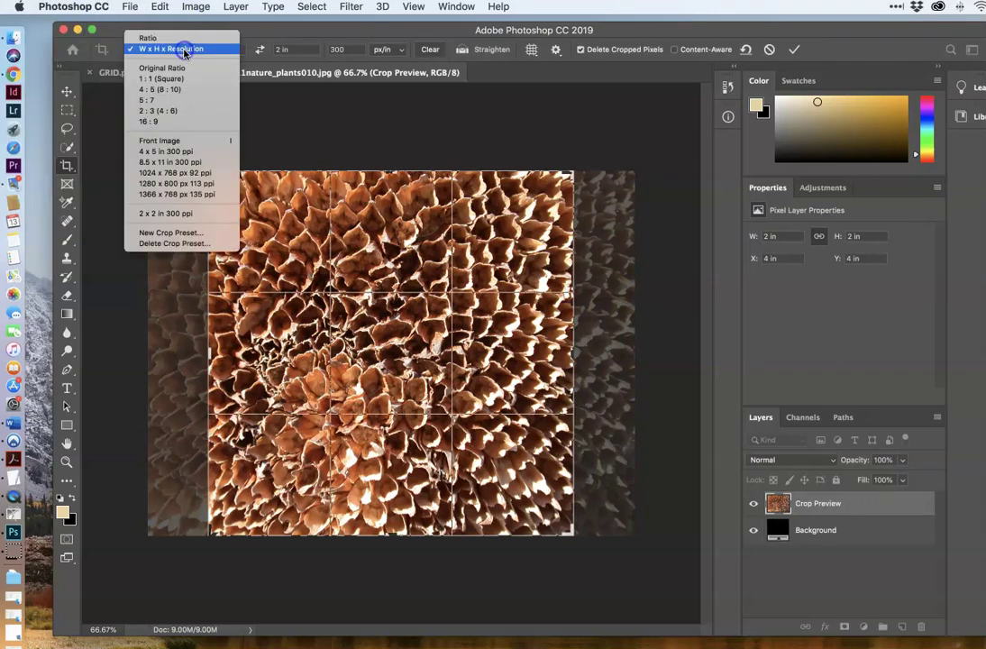
pyautogui.click(187, 233)
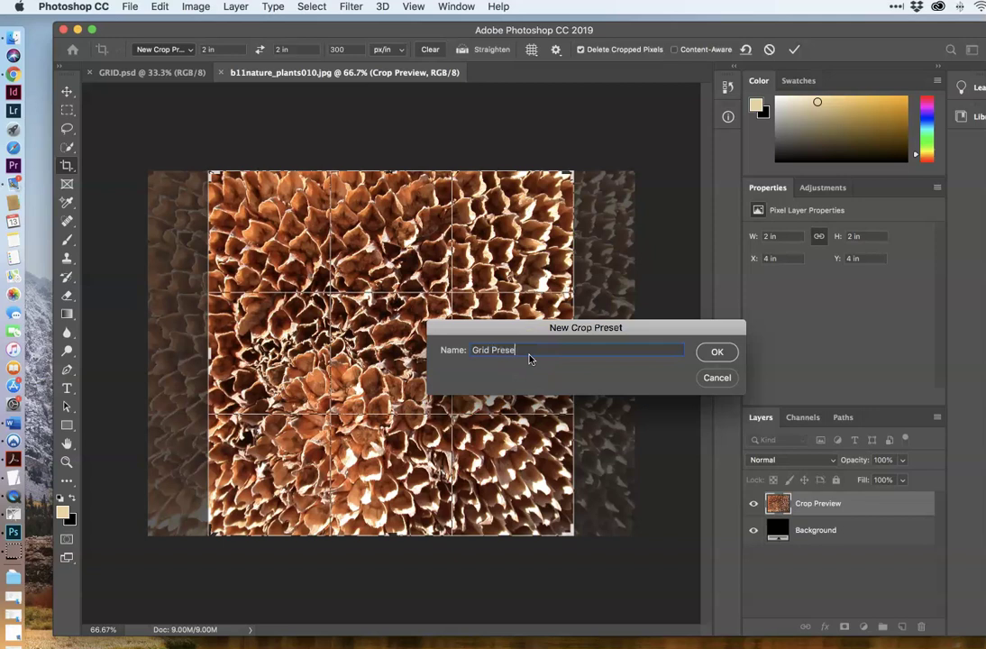
# Name the preset 'Grid Preset', then crop the plant photo to a 2 x 2 inch square.
pyautogui.write('Grid Preset')
pyautogui.click(712, 351)
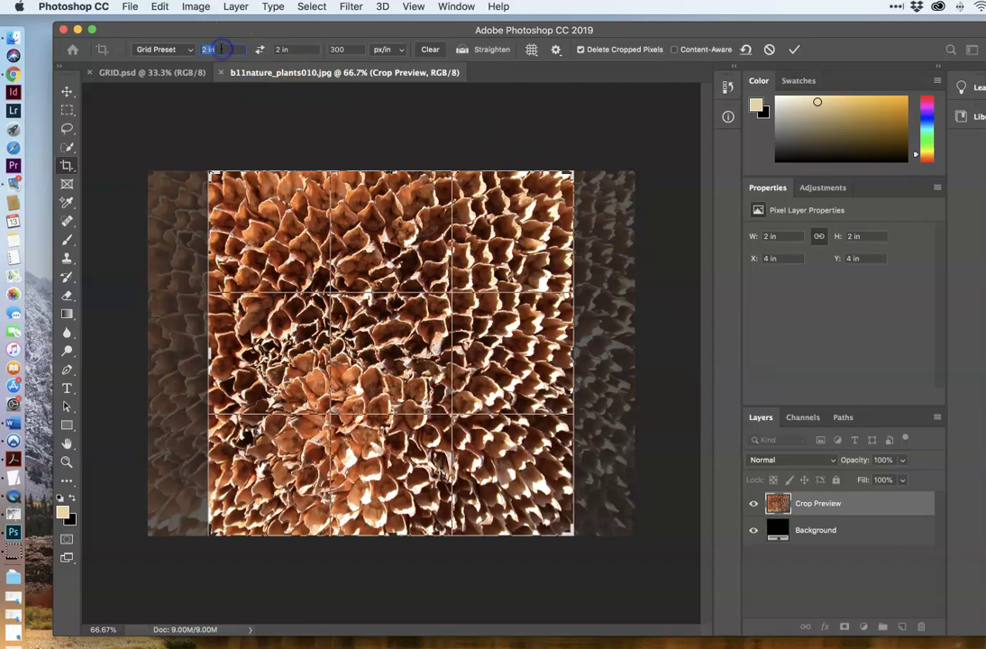
pyautogui.click(225, 50)
pyautogui.write('2')
pyautogui.click(290, 49)
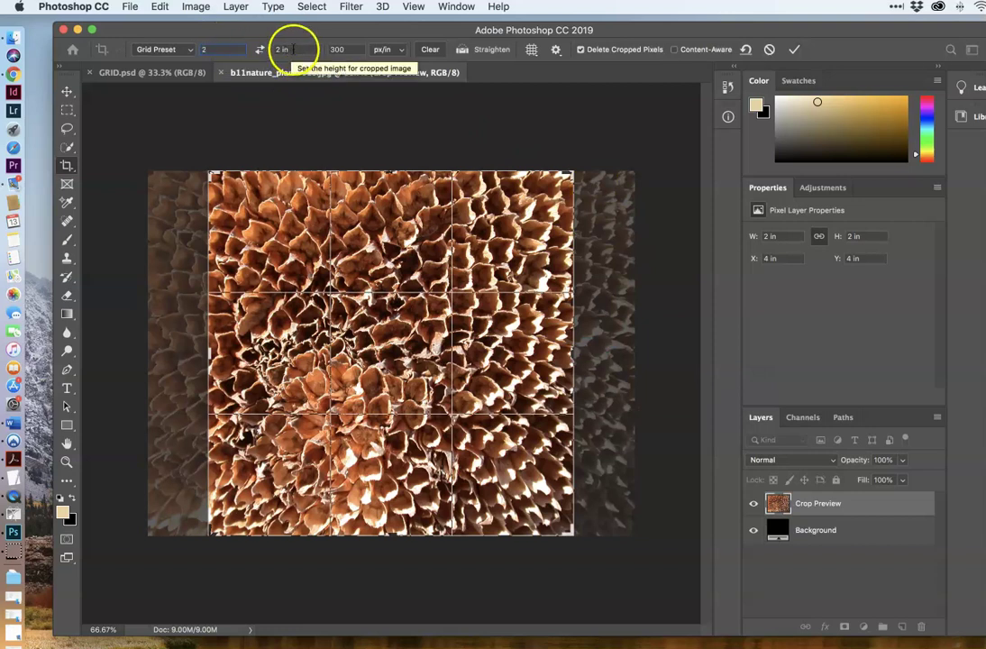
pyautogui.write('2')
pyautogui.click(341, 50)
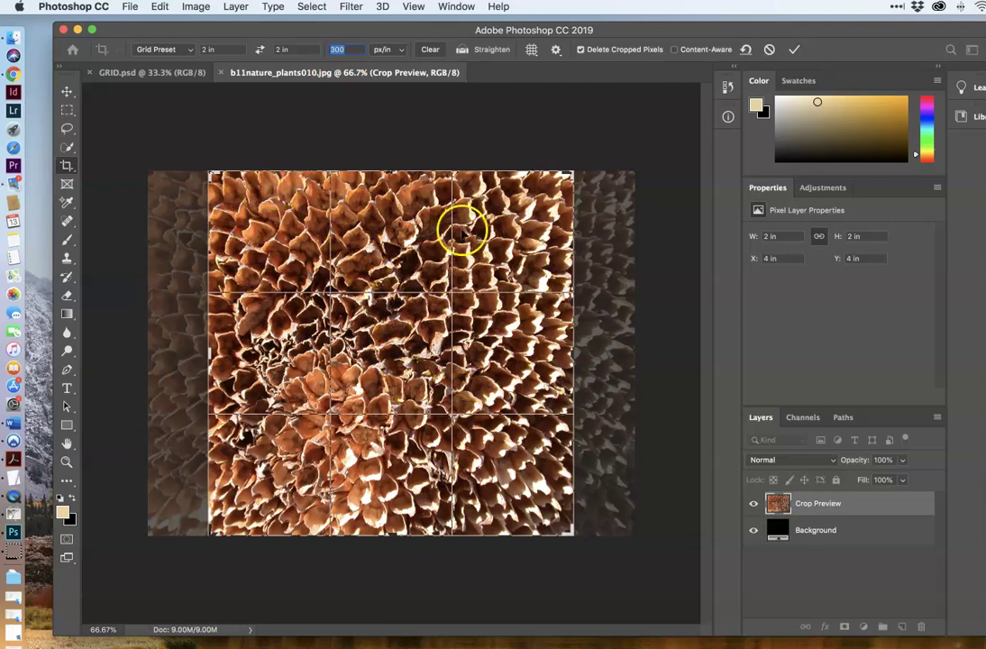
pyautogui.moveTo(385, 334)
pyautogui.mouseDown()
pyautogui.moveTo(409, 336)
pyautogui.moveTo(369, 332)
pyautogui.moveTo(449, 333)
pyautogui.moveTo(391, 339)
pyautogui.moveTo(393, 305)
pyautogui.moveTo(395, 336)
pyautogui.mouseUp()
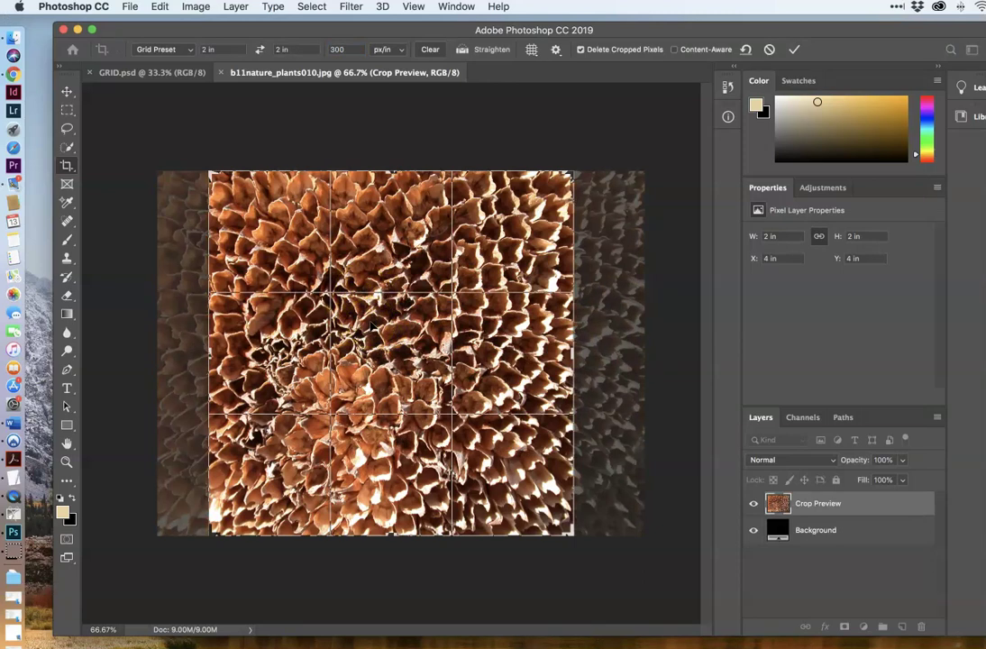
pyautogui.press('Return')
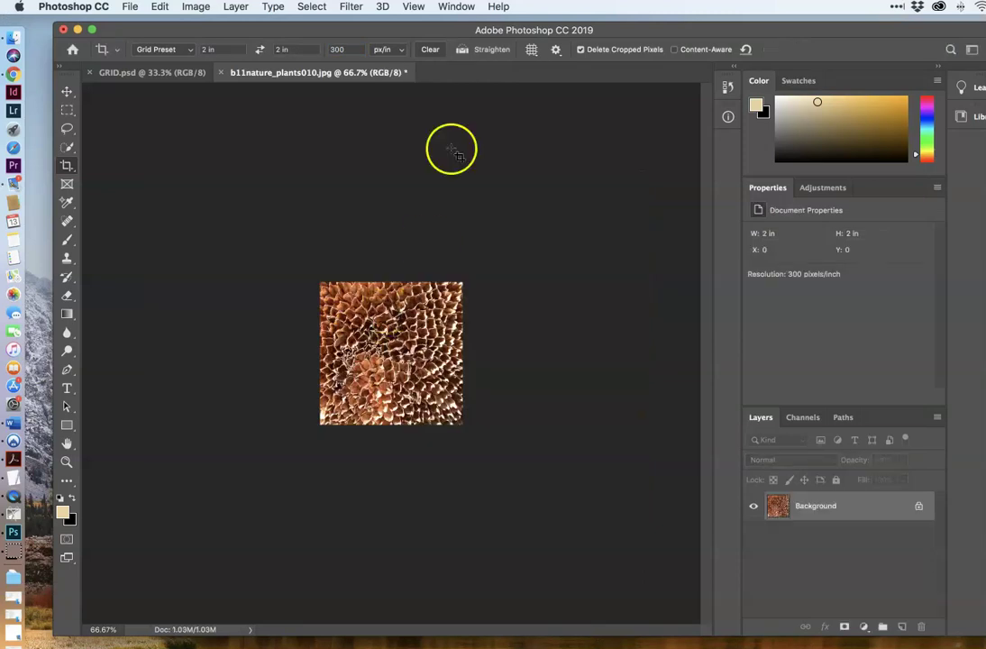
# With the Move tool, drag the cropped plant square onto GRID.psd as Layer 1 in the top-left.
pyautogui.click(160, 73)
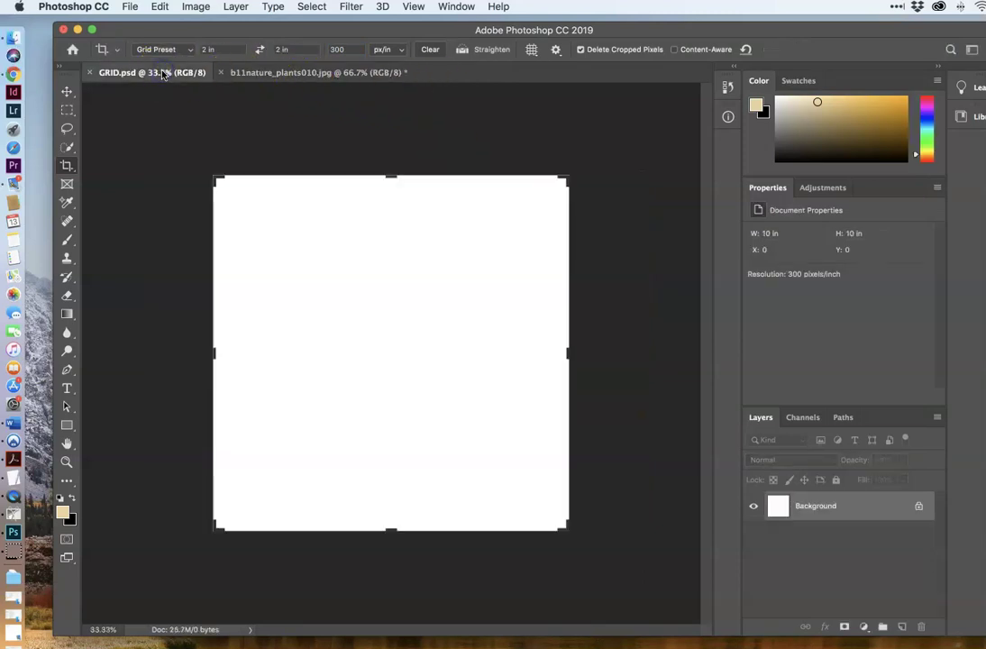
pyautogui.click(261, 73)
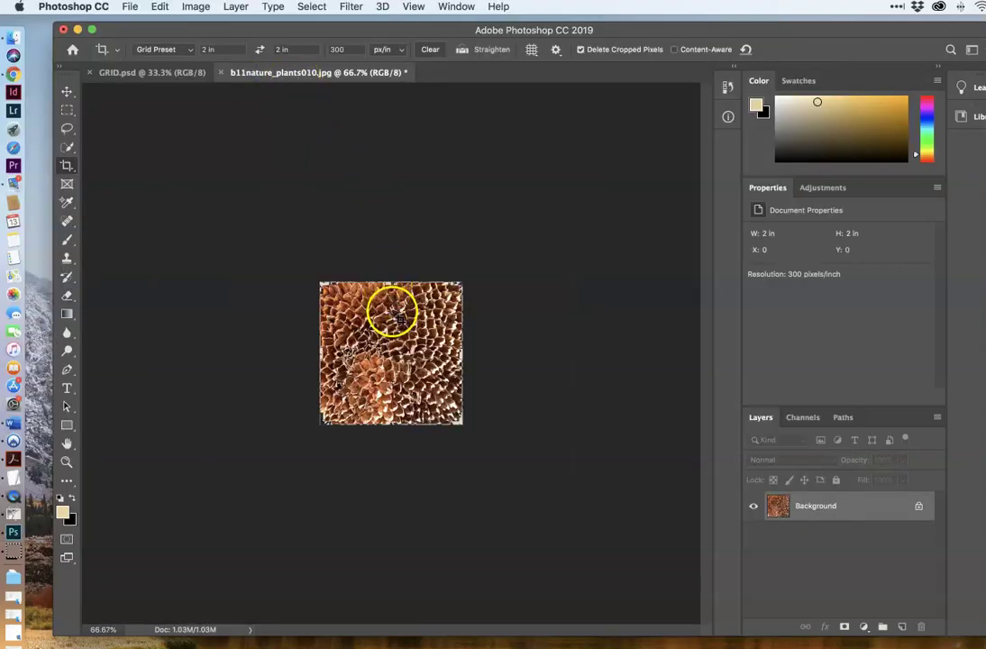
pyautogui.click(151, 76)
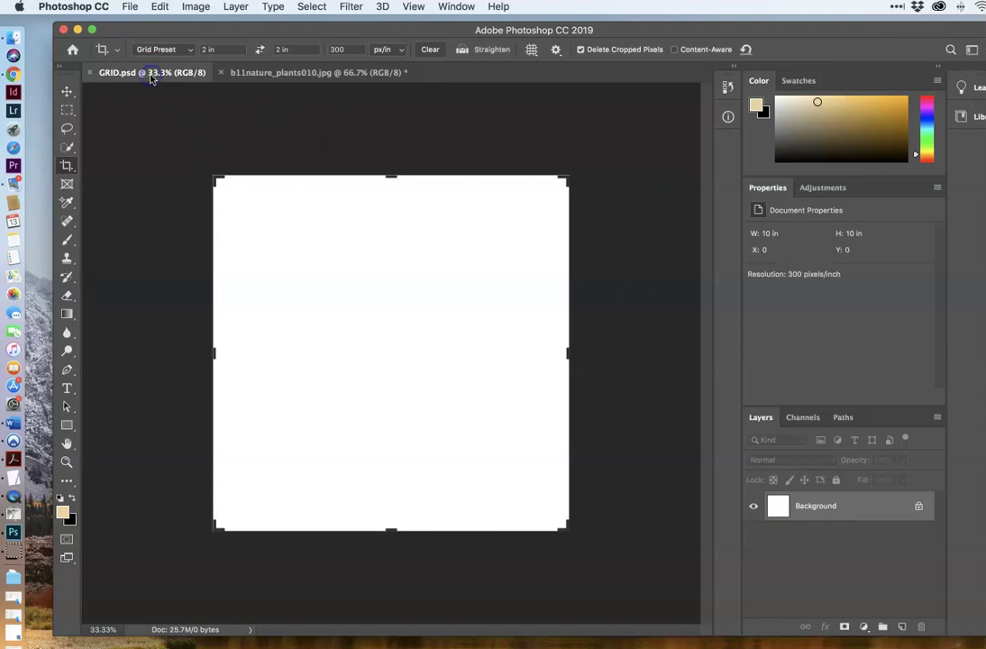
pyautogui.click(235, 74)
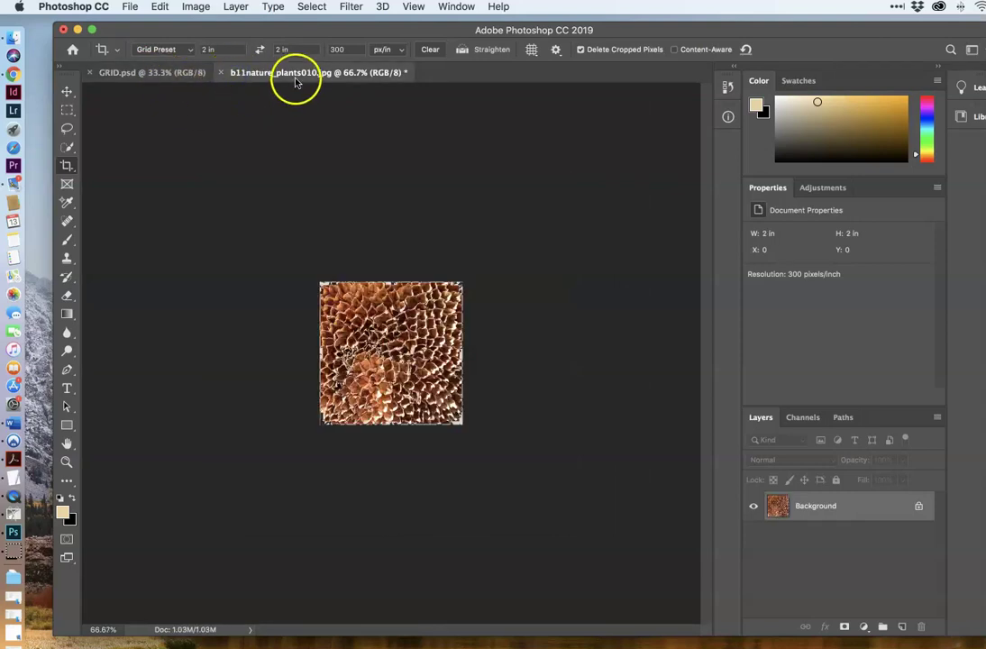
pyautogui.click(66, 93)
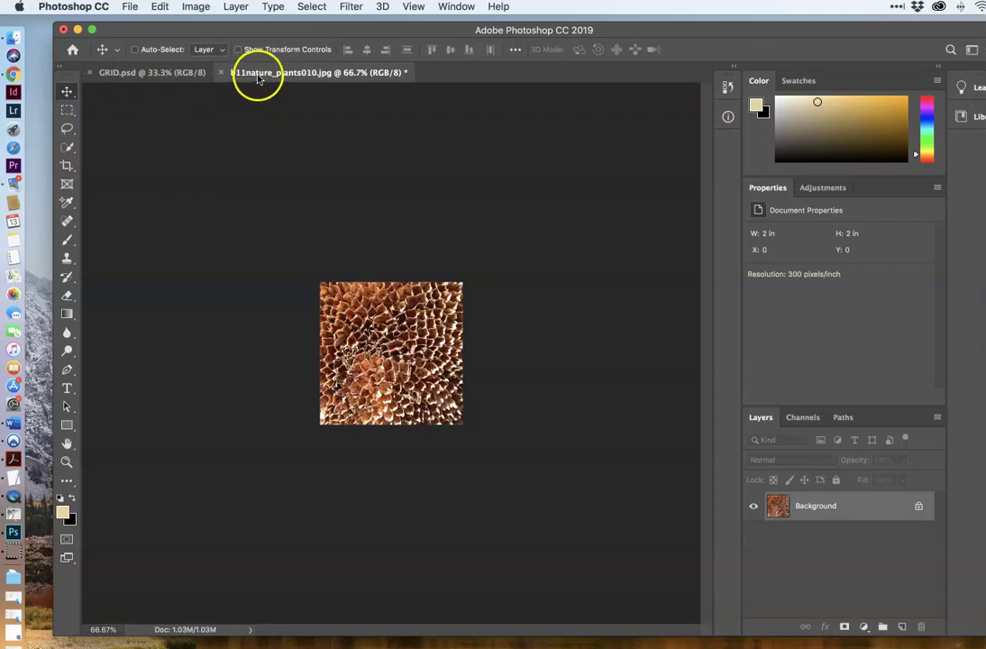
pyautogui.moveTo(259, 74); pyautogui.dragTo(515, 158)
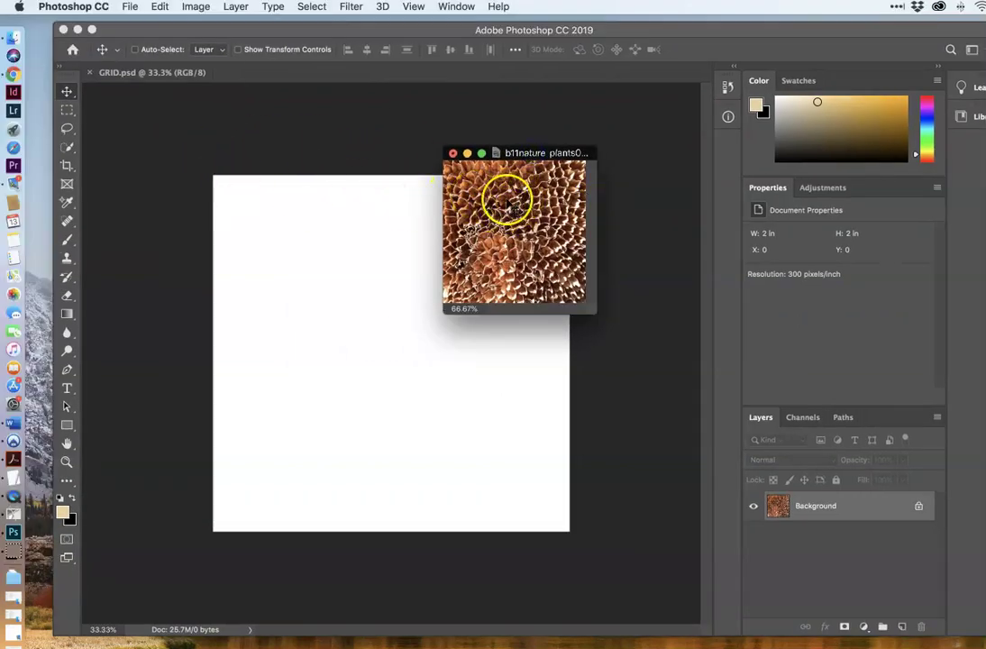
pyautogui.moveTo(521, 227); pyautogui.dragTo(253, 206)
pyautogui.moveTo(368, 30); pyautogui.dragTo(409, 184)
# Open the diagonal-striped texture photo from Finder in Photoshop.
pyautogui.click(302, 72)
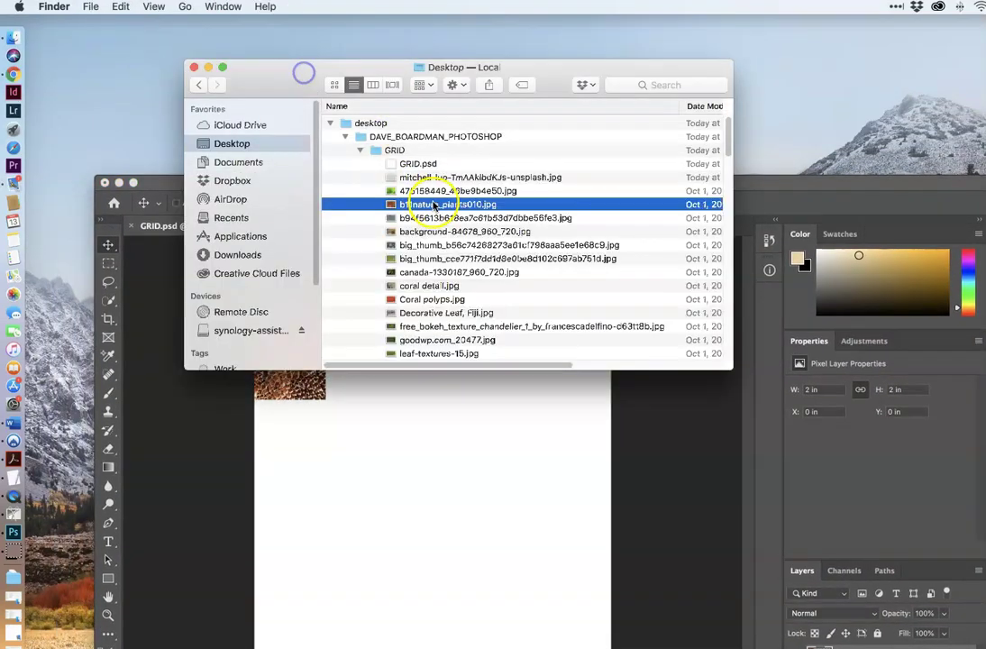
pyautogui.click(431, 178)
pyautogui.moveTo(431, 177); pyautogui.dragTo(10, 533)
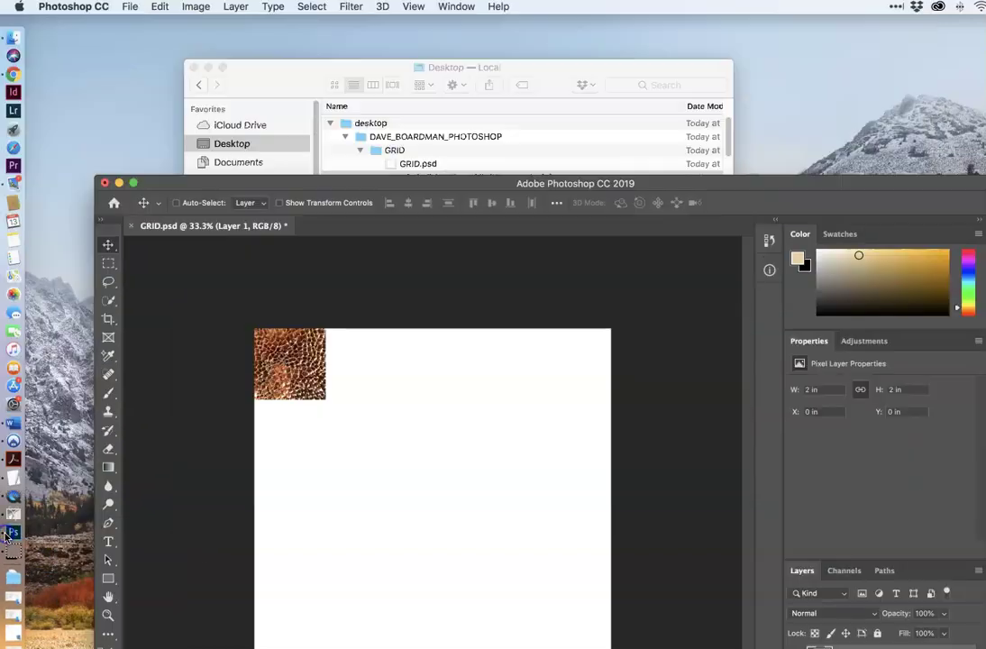
pyautogui.moveTo(428, 195); pyautogui.dragTo(387, 65)
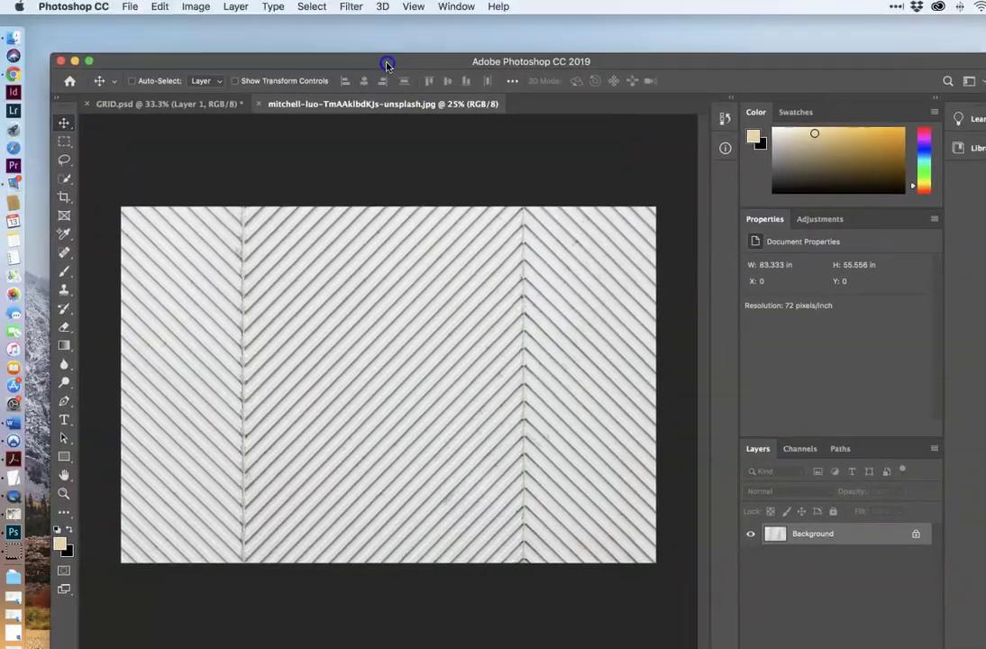
# Crop the striped photo to a 2 x 2 inch square at 300 ppi using Grid Preset.
pyautogui.click(64, 198)
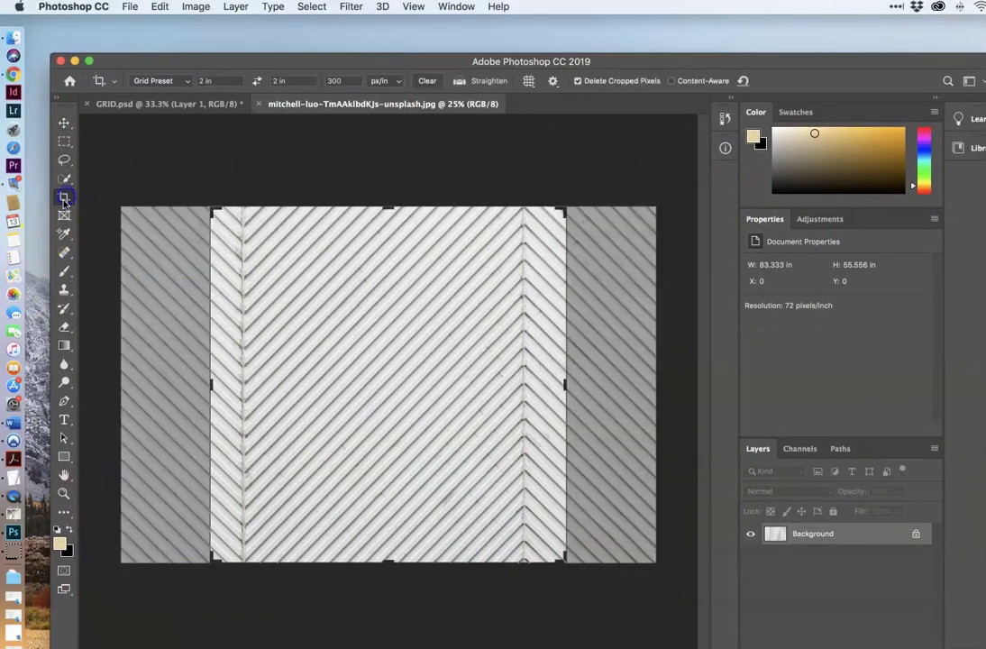
pyautogui.click(173, 81)
pyautogui.click(173, 81)
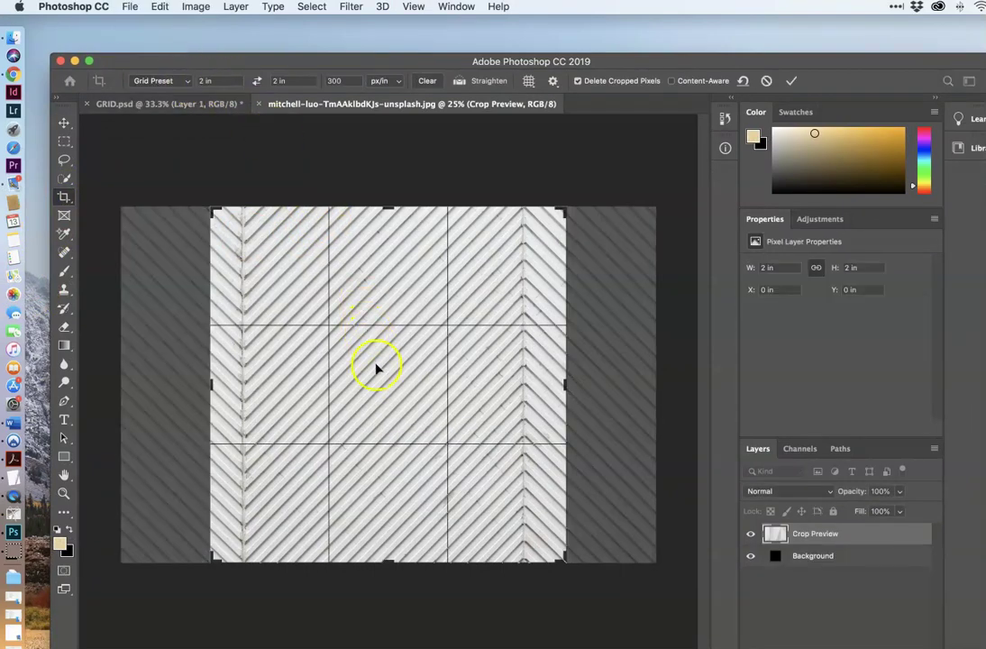
pyautogui.moveTo(376, 368)
pyautogui.mouseDown()
pyautogui.moveTo(403, 374)
pyautogui.moveTo(337, 370)
pyautogui.moveTo(377, 372)
pyautogui.mouseUp()
pyautogui.press('Return')
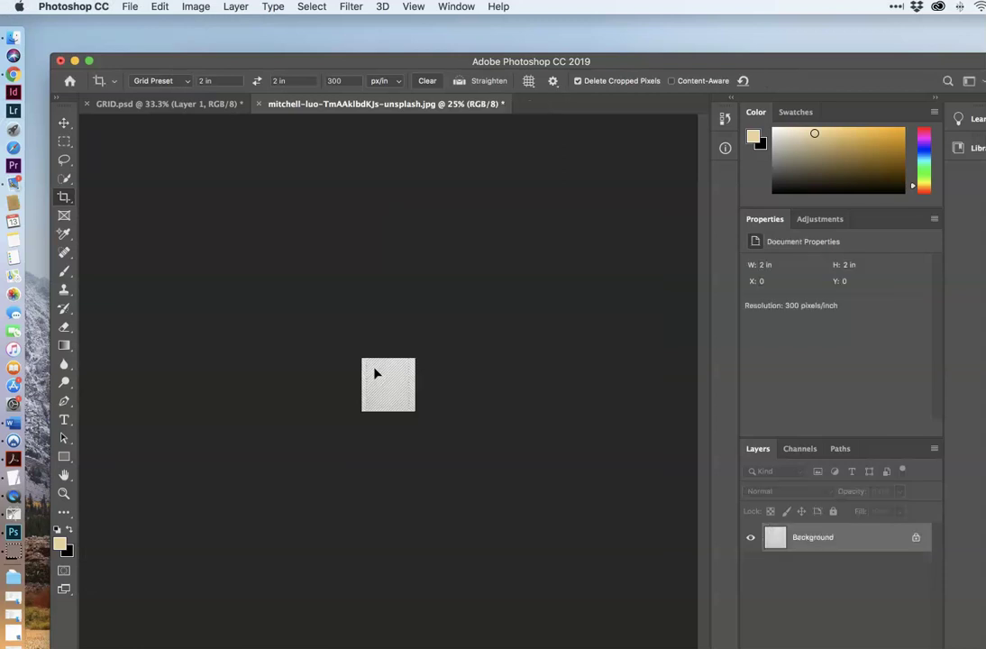
# With the Move tool, copy the striped photo onto GRID.psd as Layer 2, beside the plant tile.
pyautogui.click(63, 123)
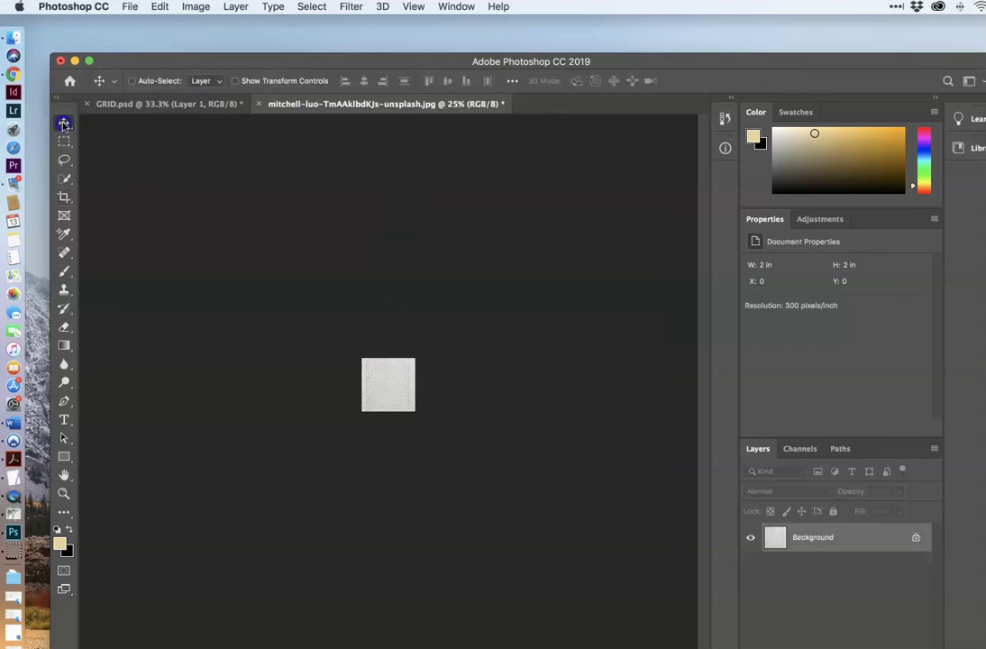
pyautogui.moveTo(341, 106); pyautogui.dragTo(390, 204)
pyautogui.moveTo(327, 239)
pyautogui.mouseDown()
pyautogui.moveTo(284, 305)
pyautogui.moveTo(308, 275)
pyautogui.moveTo(309, 241)
pyautogui.mouseUp()
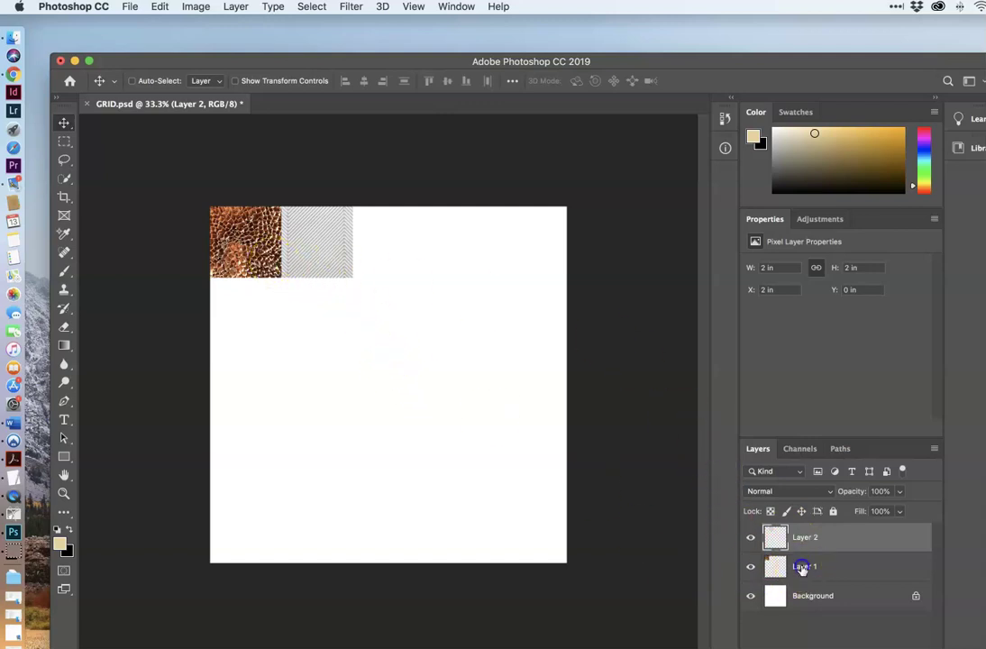
# Select Layer 1, the plant square, and view its layer options menu without changing anything.
pyautogui.click(802, 568)
pyautogui.rightClick(803, 569)
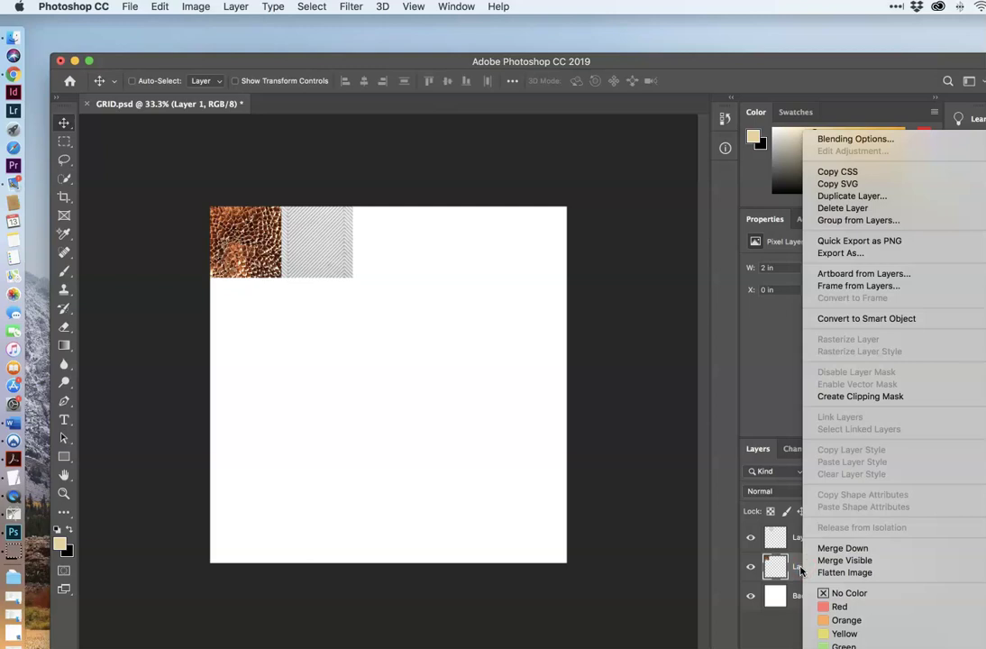
pyautogui.click(675, 550)
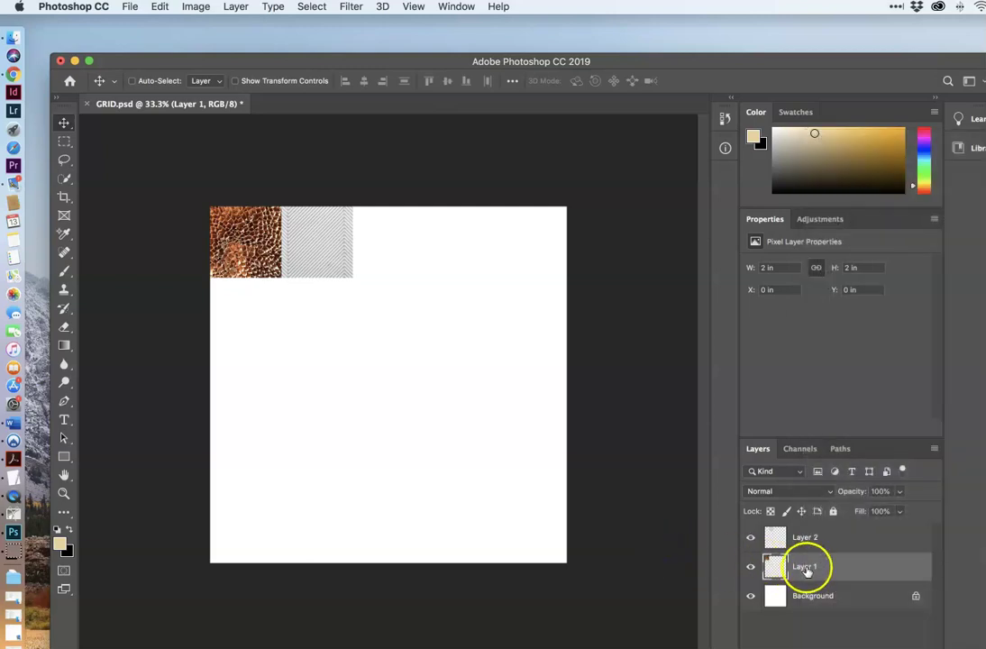